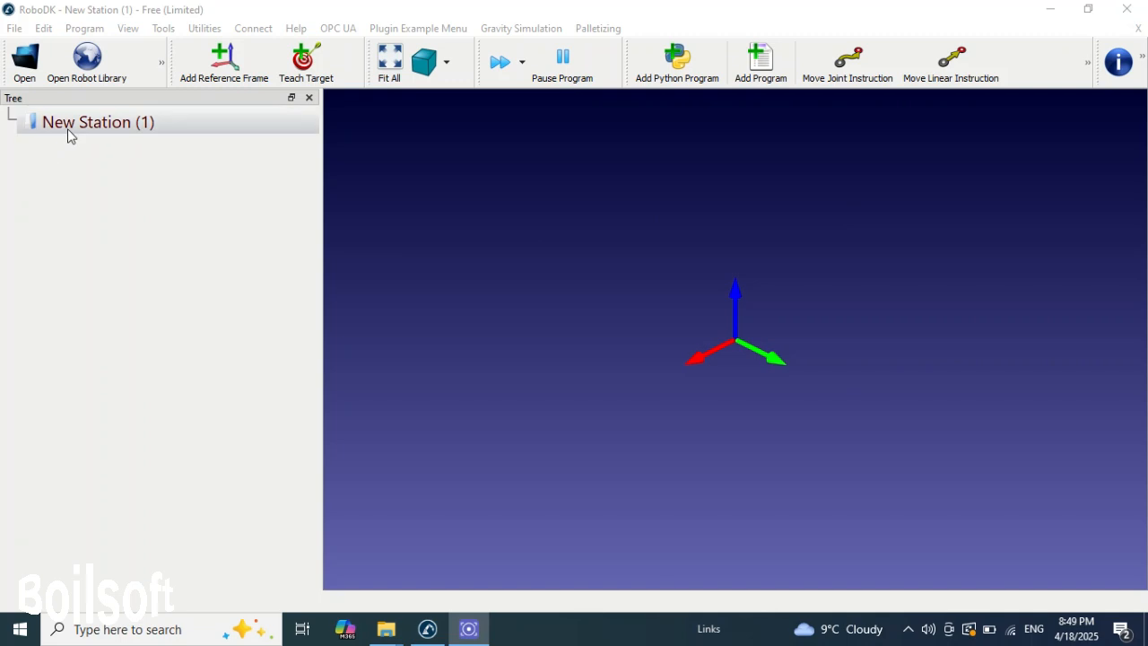
- Create a second new station and close it again
click(16, 29)
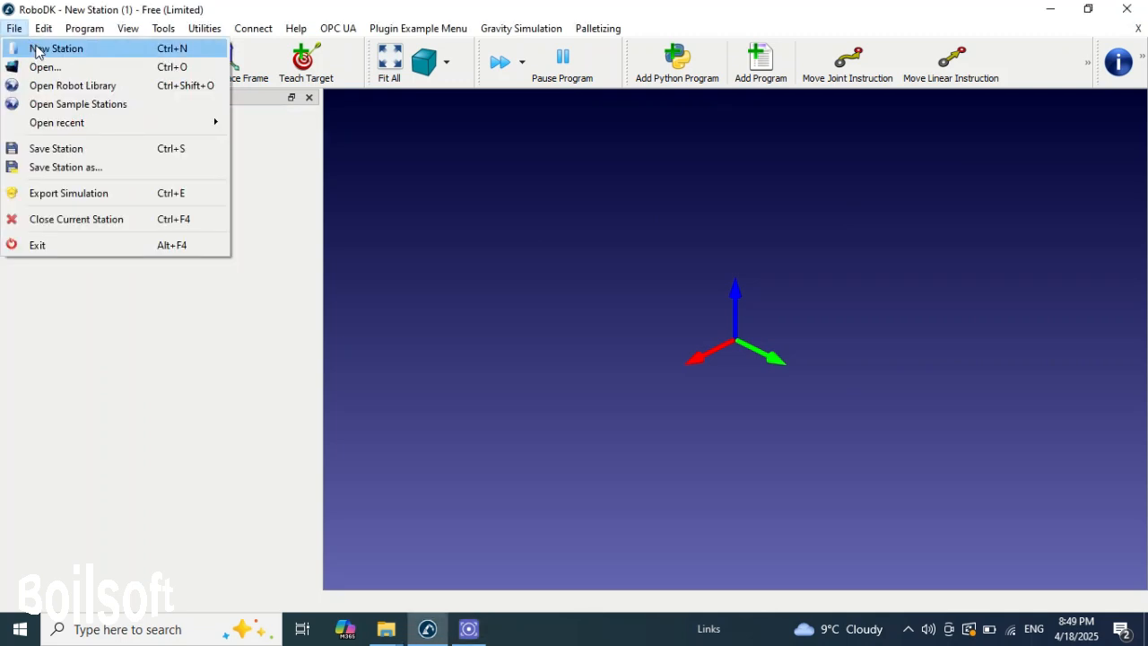
click(40, 50)
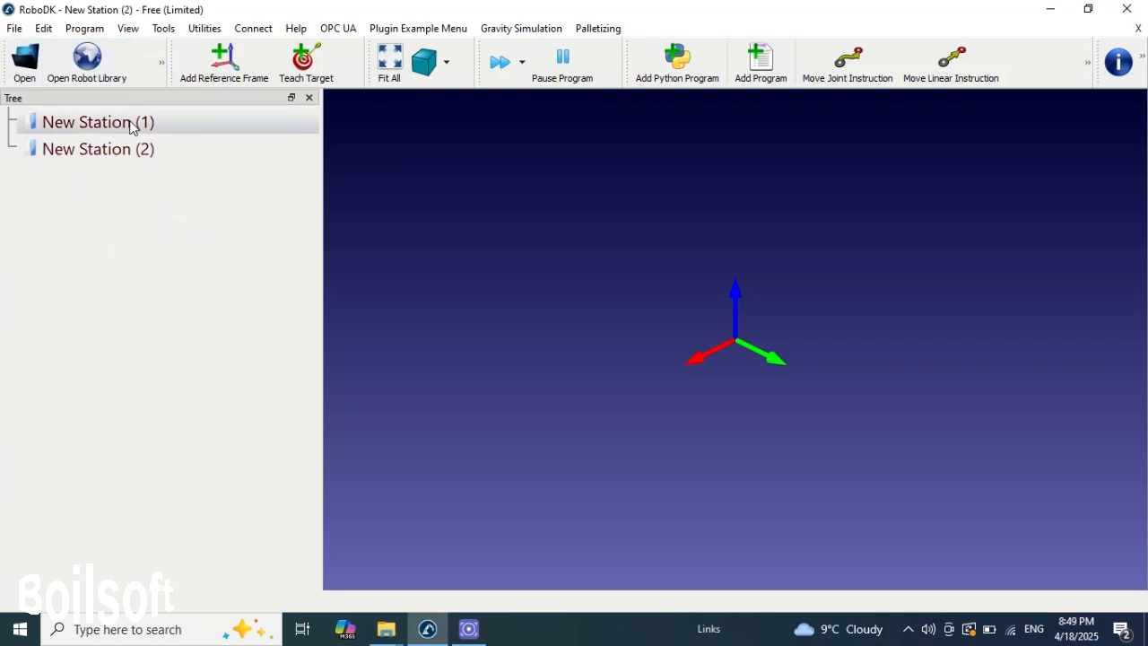
click(130, 125)
click(125, 152)
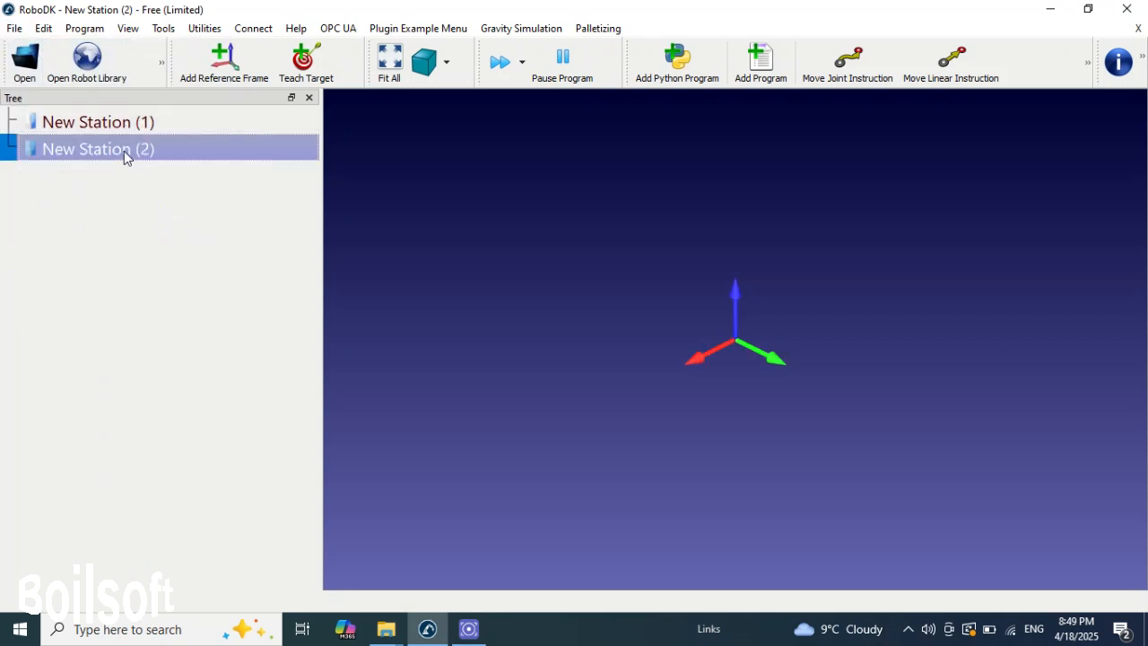
right_click(124, 151)
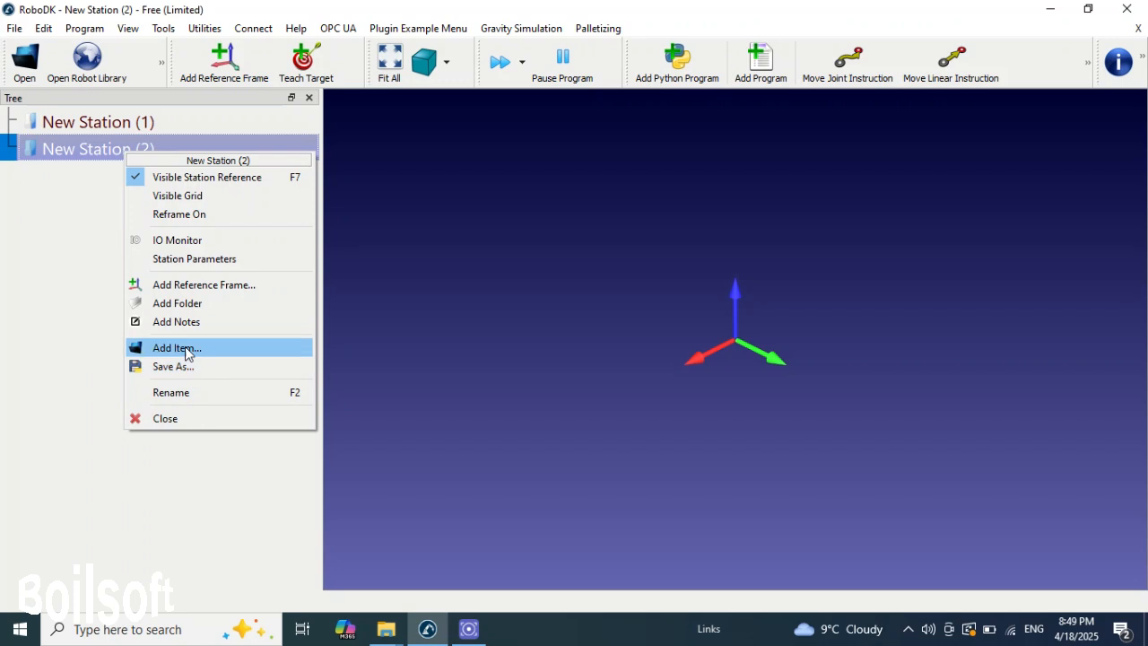
click(177, 419)
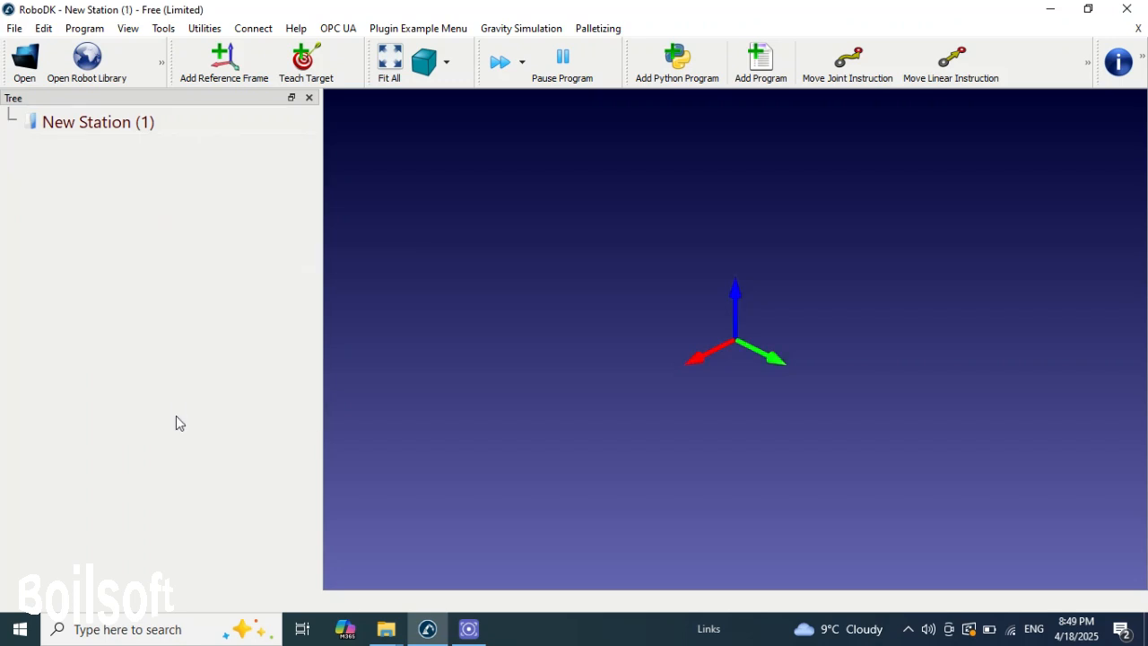
- Rename the station New Station (1) as "Lshape line"
click(125, 125)
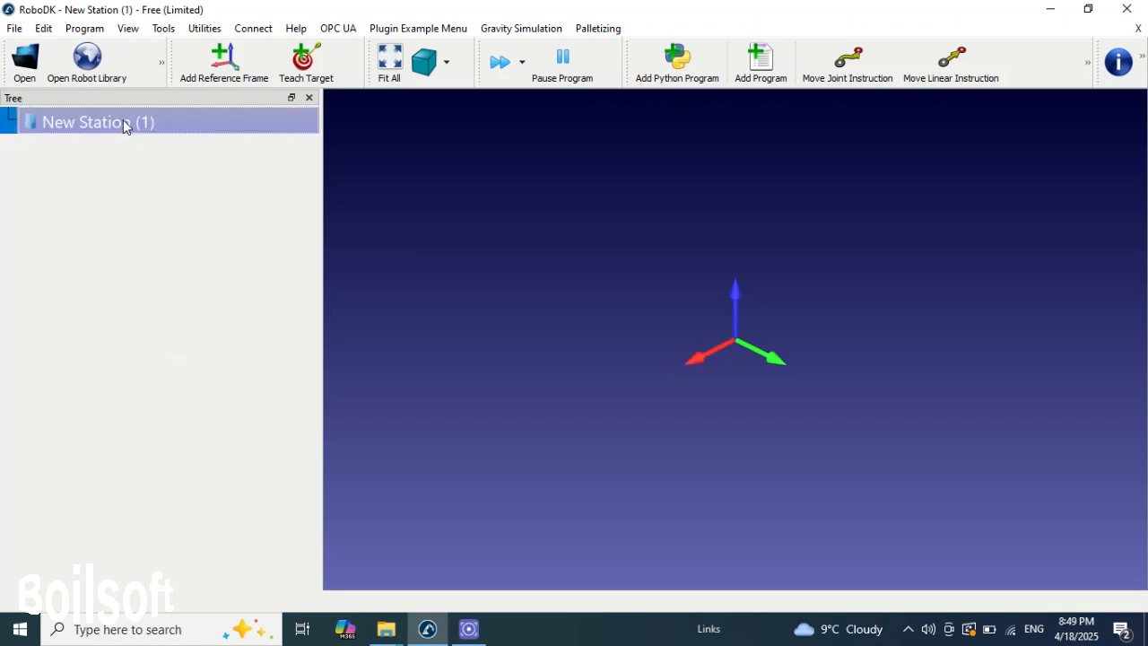
right_click(124, 125)
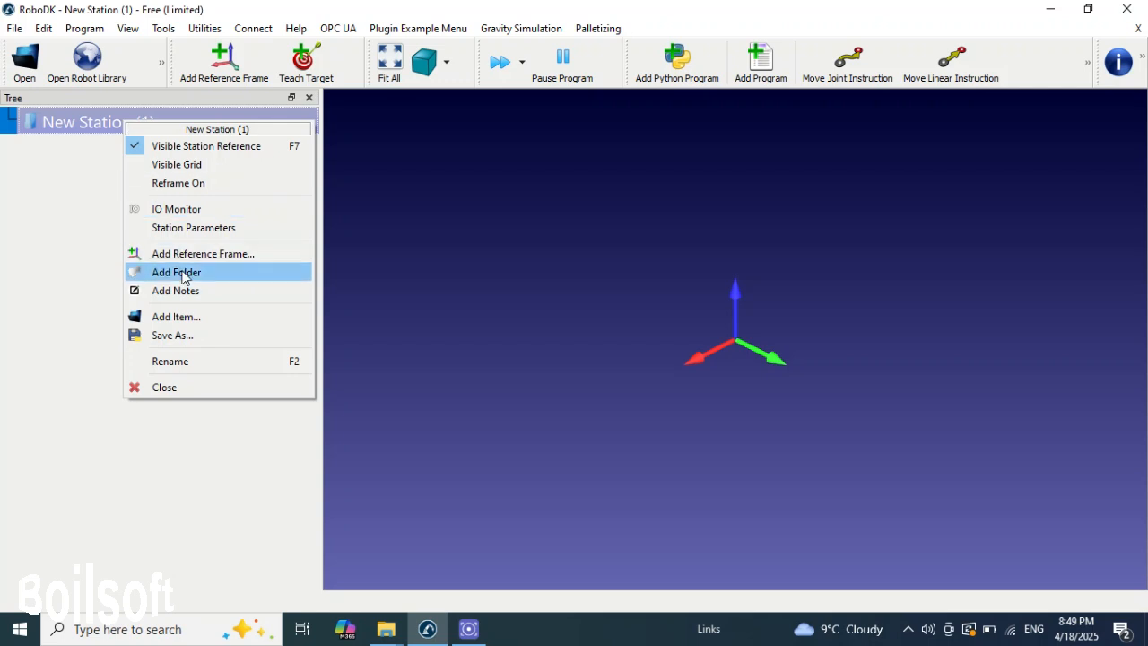
click(190, 362)
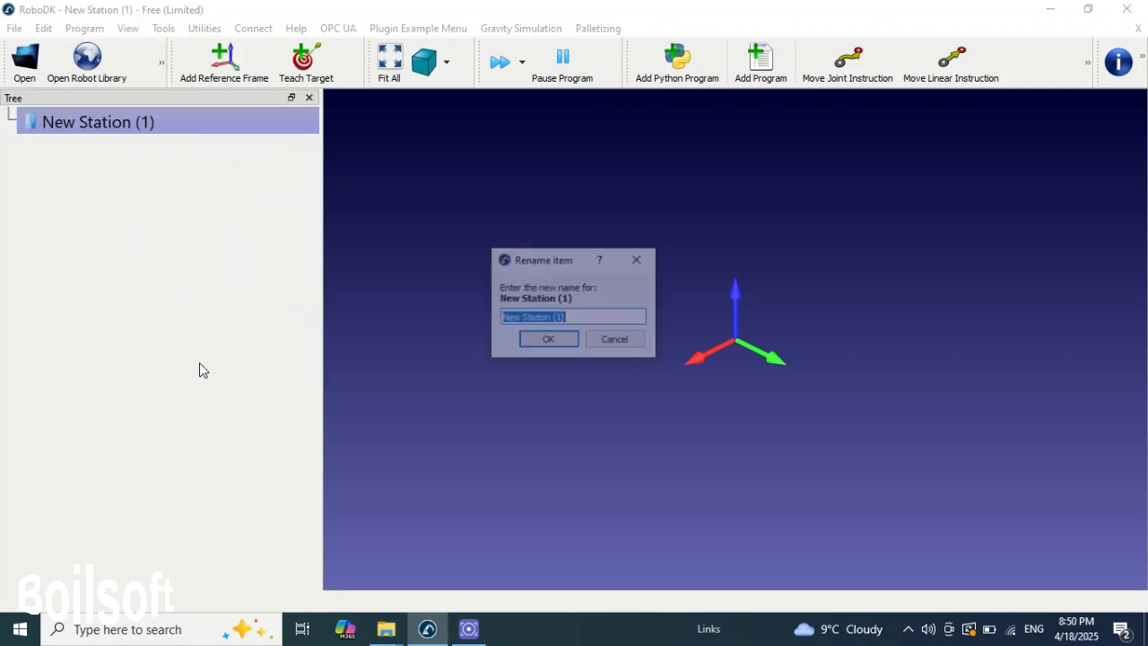
text(L)
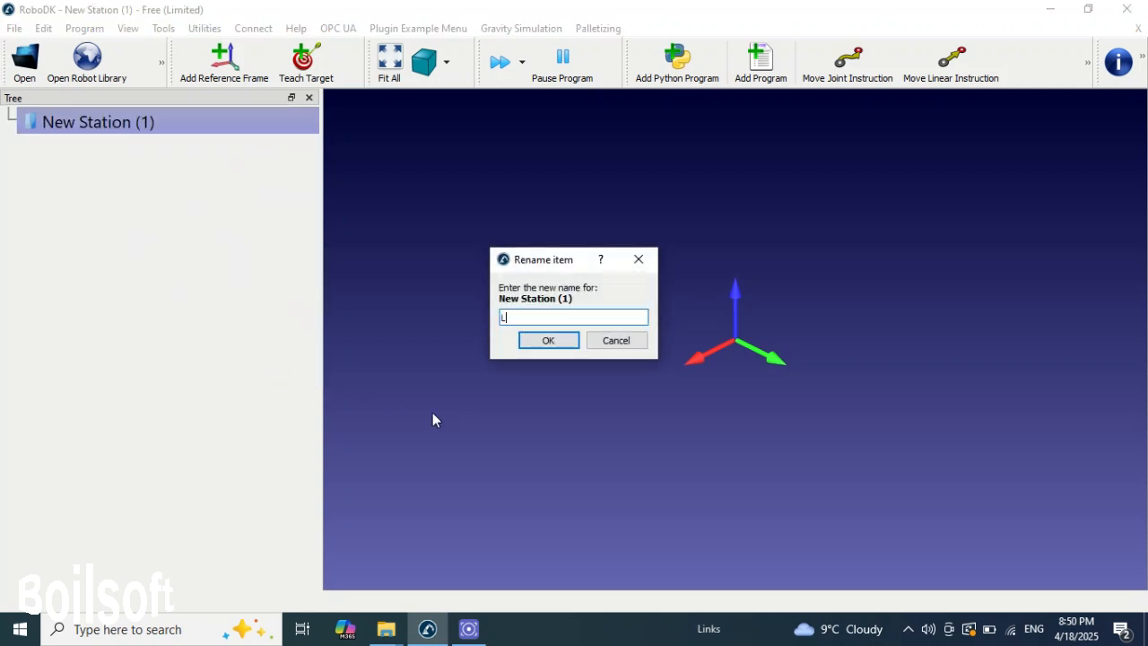
text(shape line)
click(549, 343)
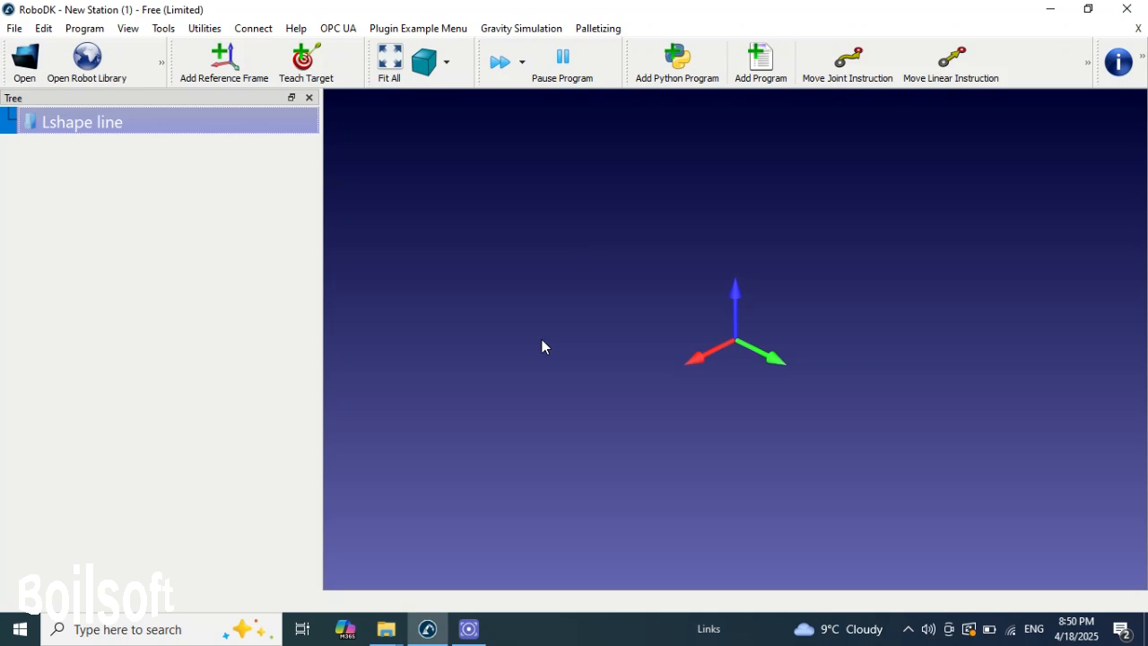
- Save the station to the Desktop under the file name "Lshape line" as a RoboDK Station file
click(14, 28)
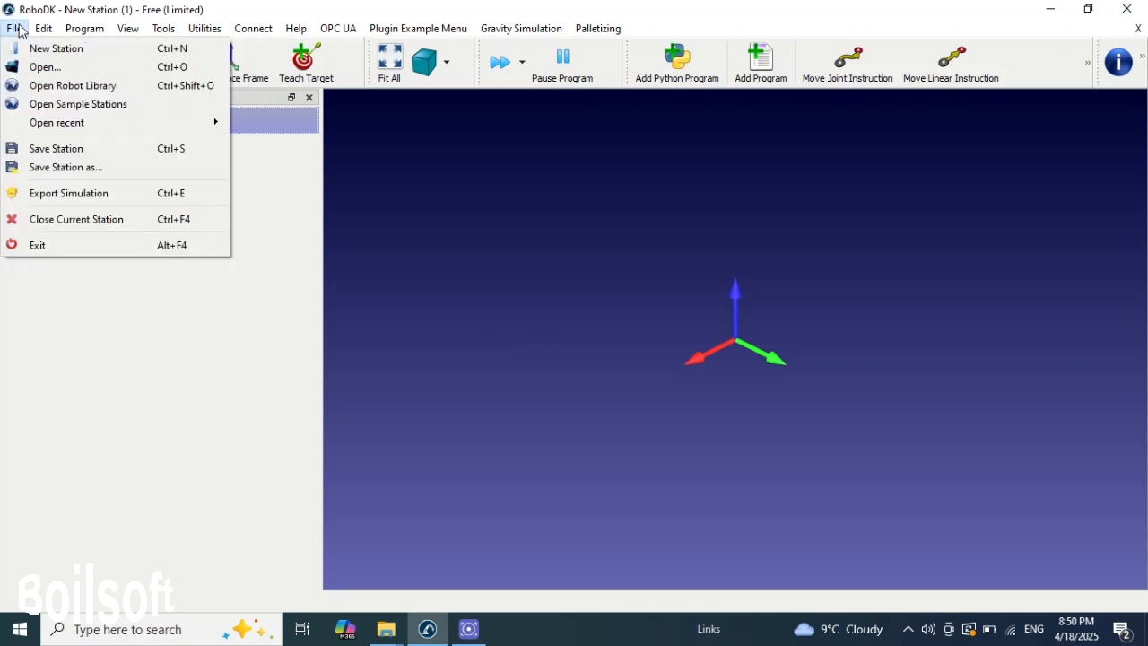
click(99, 151)
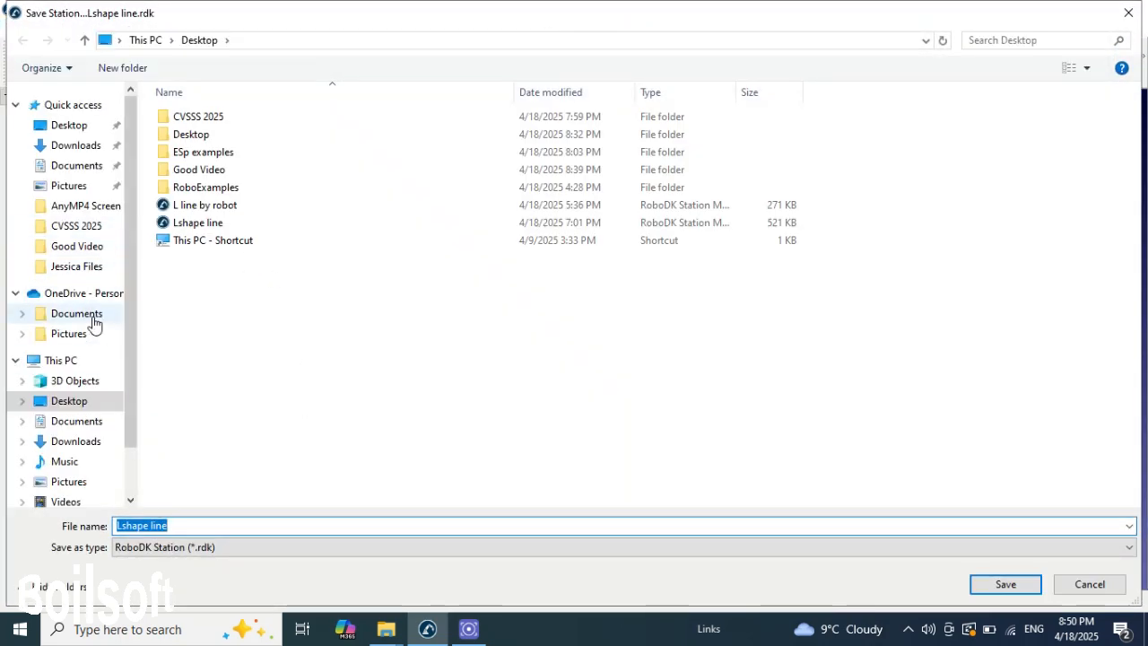
click(83, 402)
click(1036, 583)
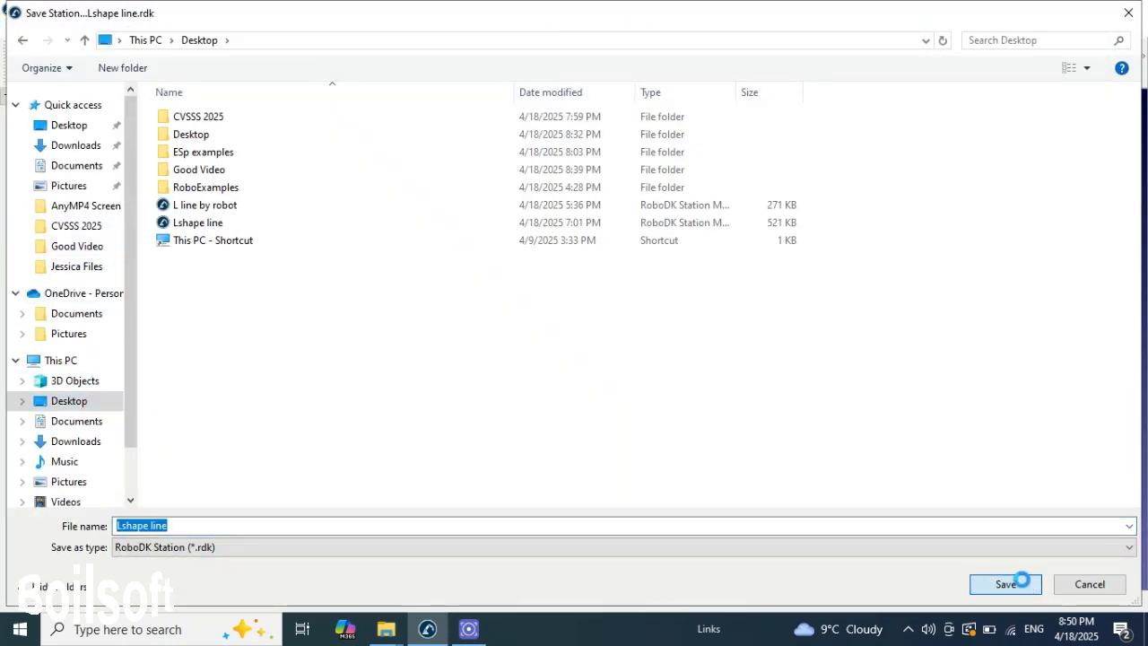
click(624, 318)
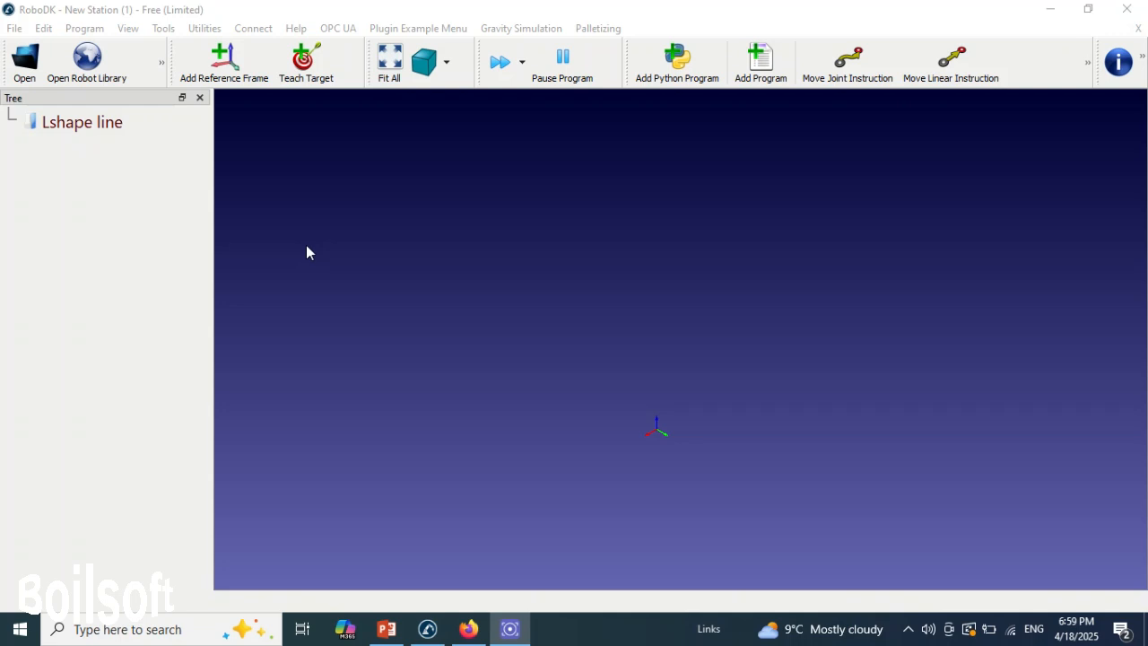
- Open the online robot library and search it for "CRB 15000"
click(89, 80)
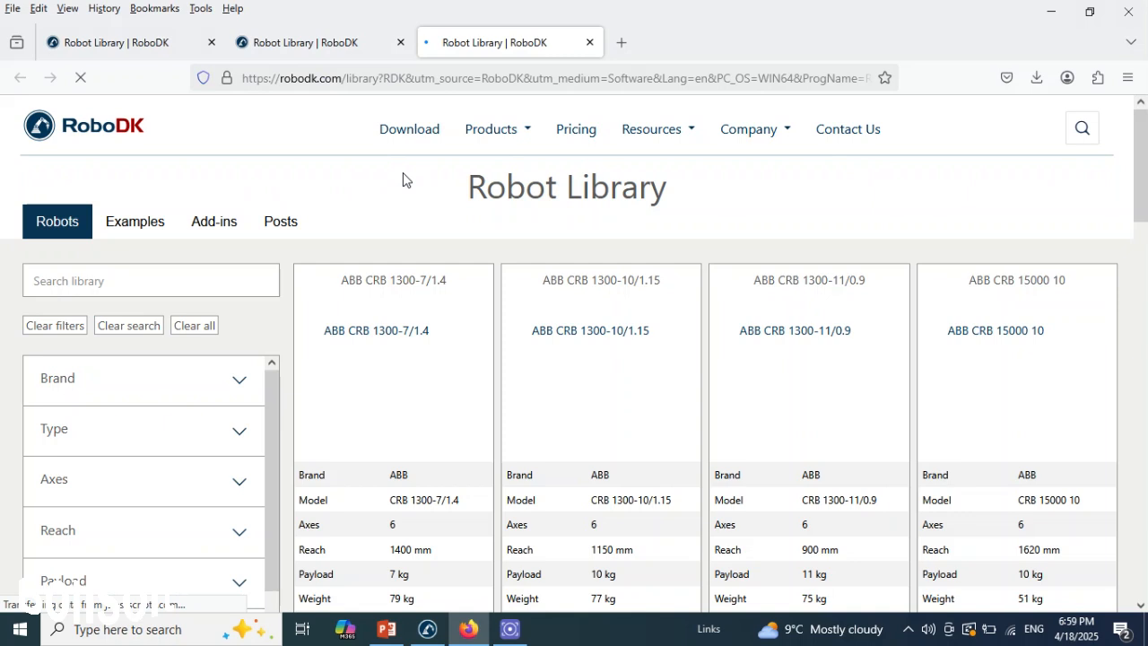
click(110, 276)
text(CR)
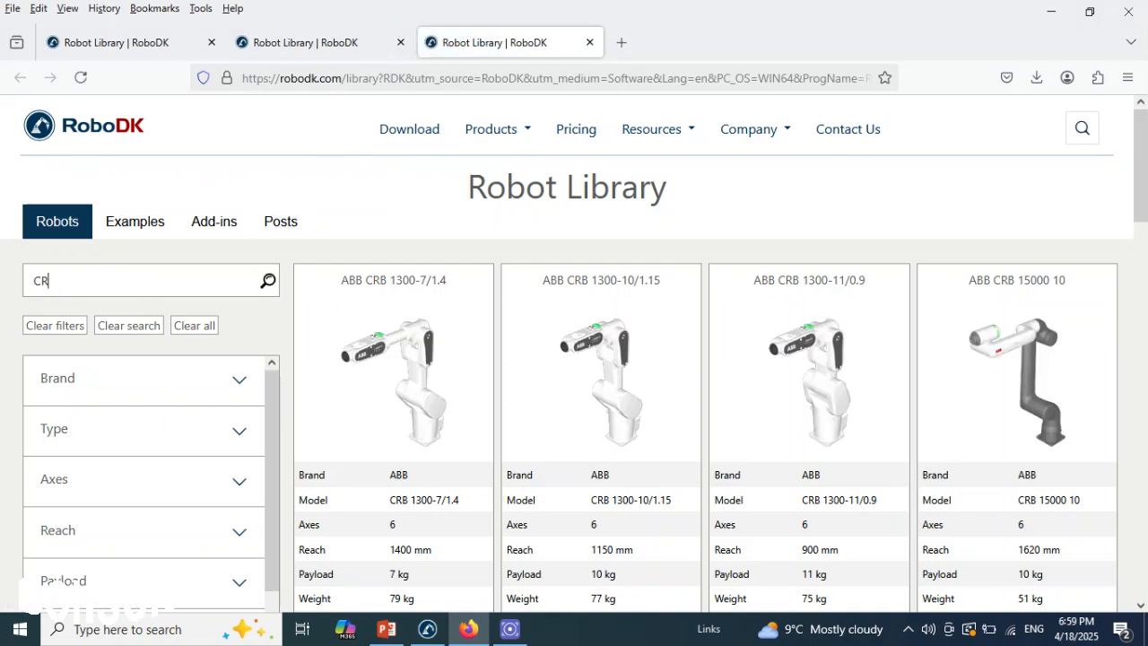
text(B 15000)
click(267, 281)
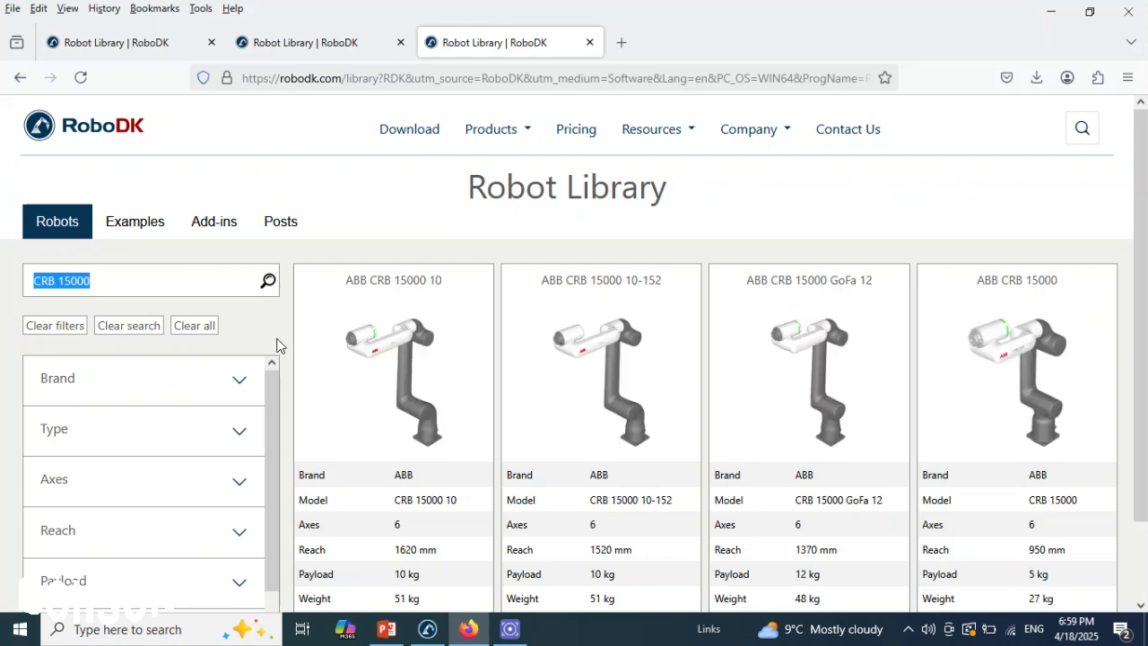
scroll(1146, 409, down, 2)
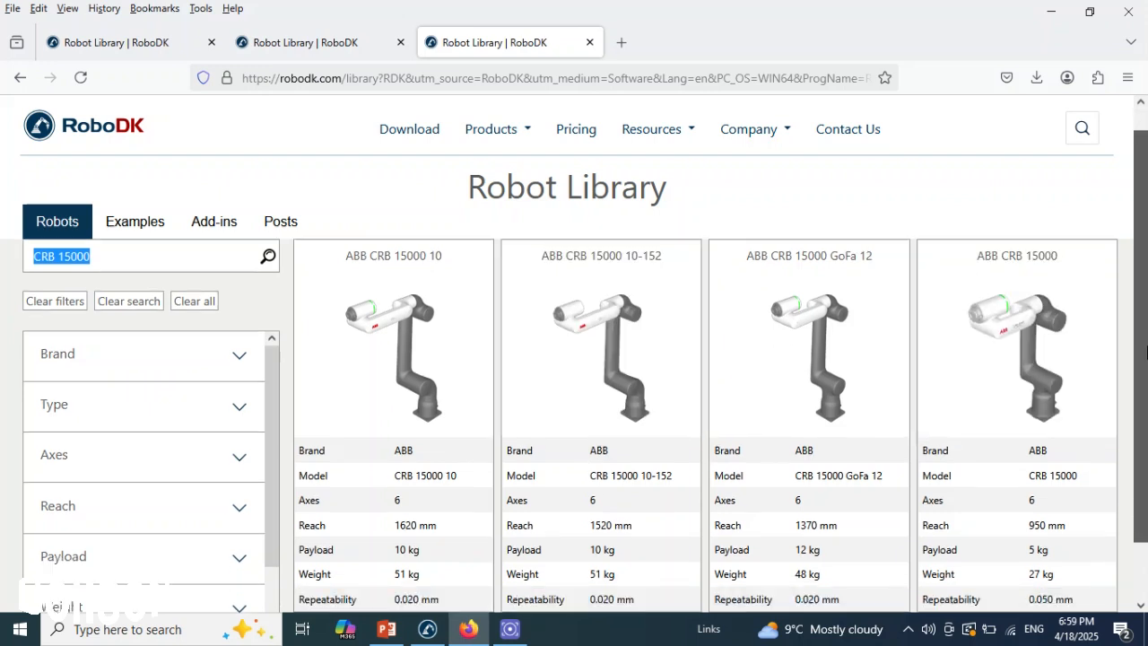
mouse_move(603, 503)
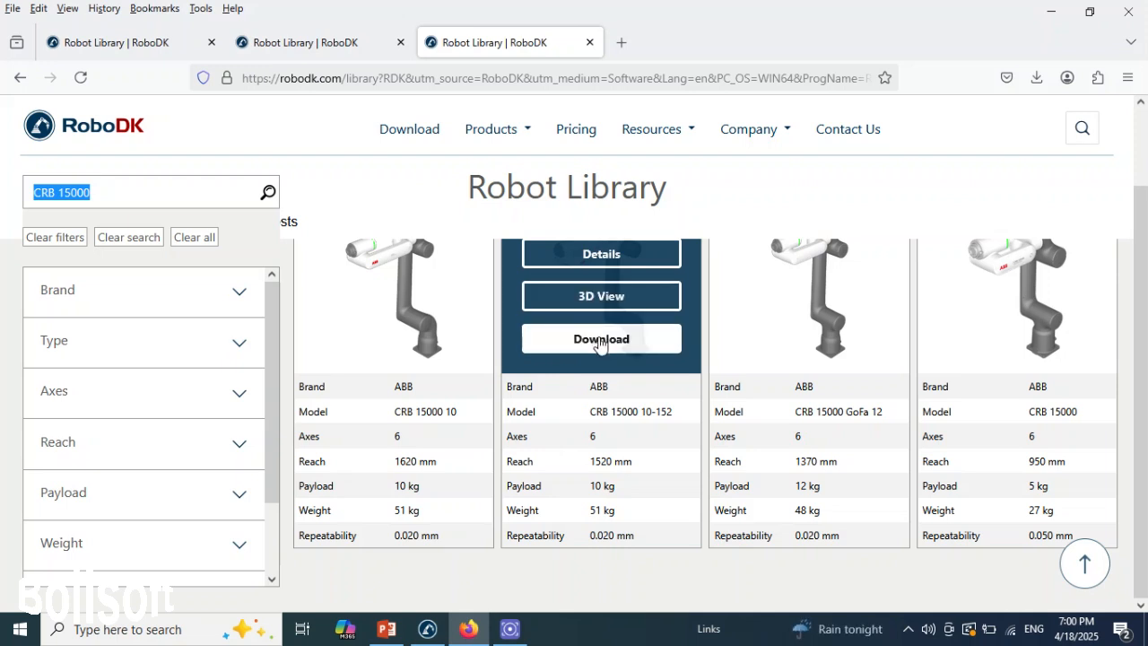
scroll(628, 484, up, 1)
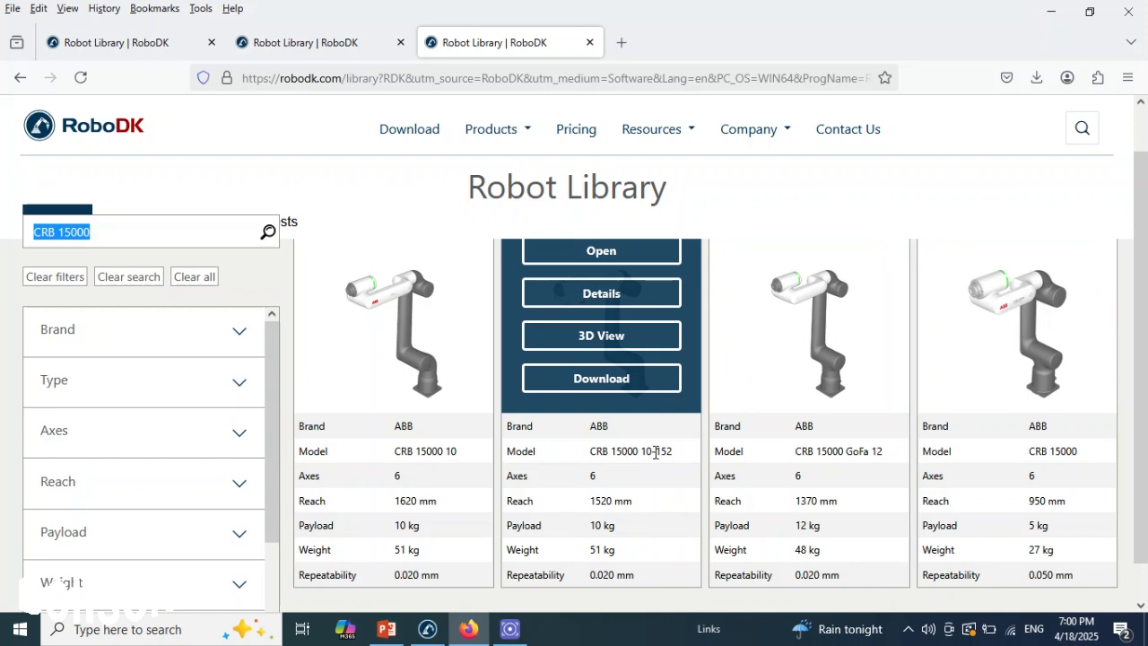
click(625, 385)
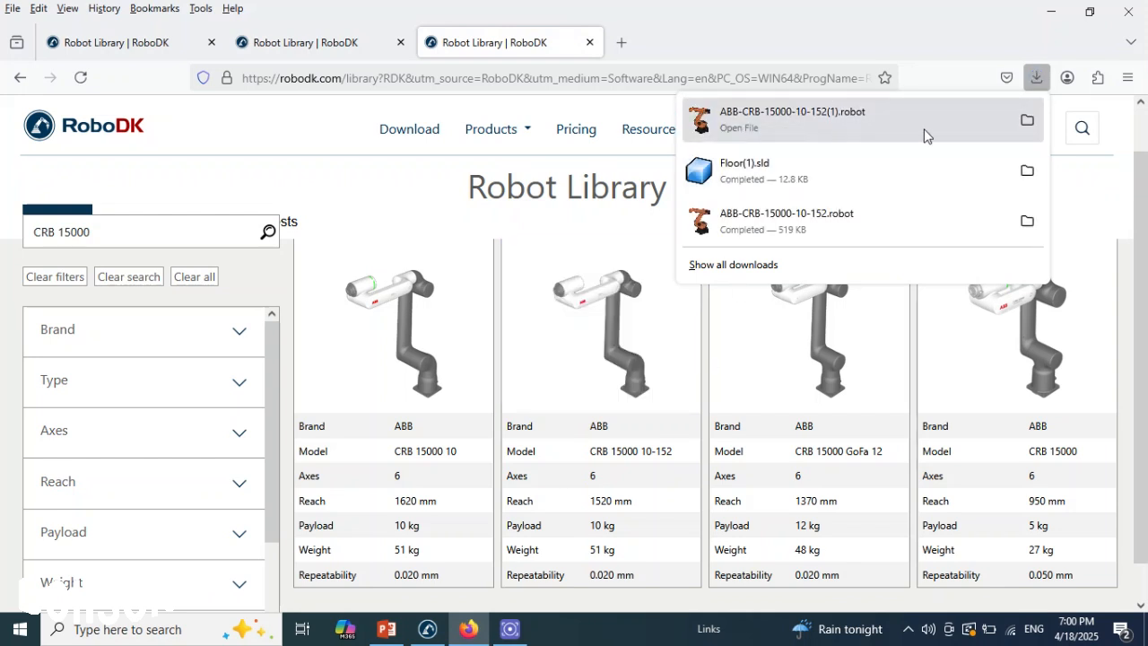
click(748, 130)
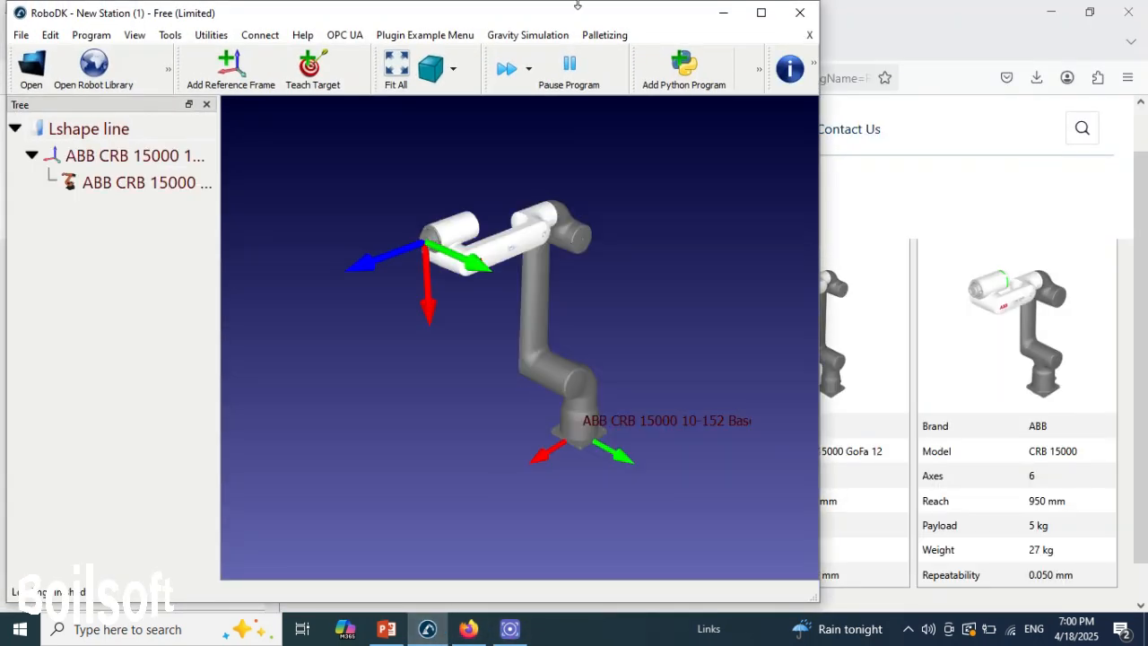
double_click(648, 13)
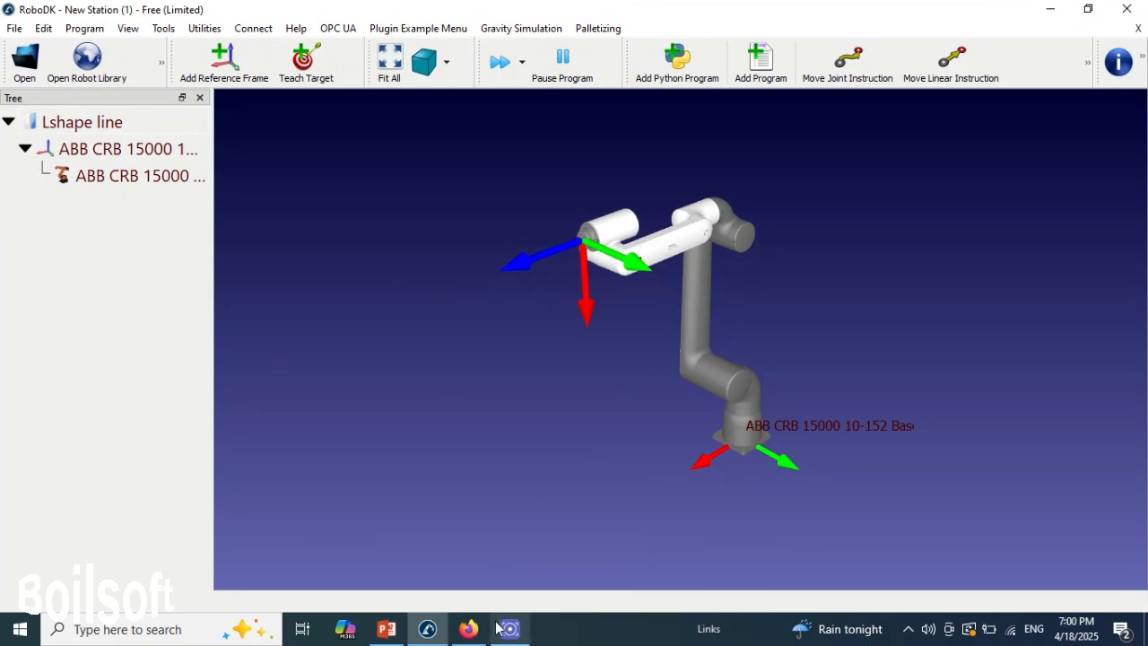
- Switch back to the robot library in the browser and search it for "Floor"
click(468, 629)
mouse_move(465, 350)
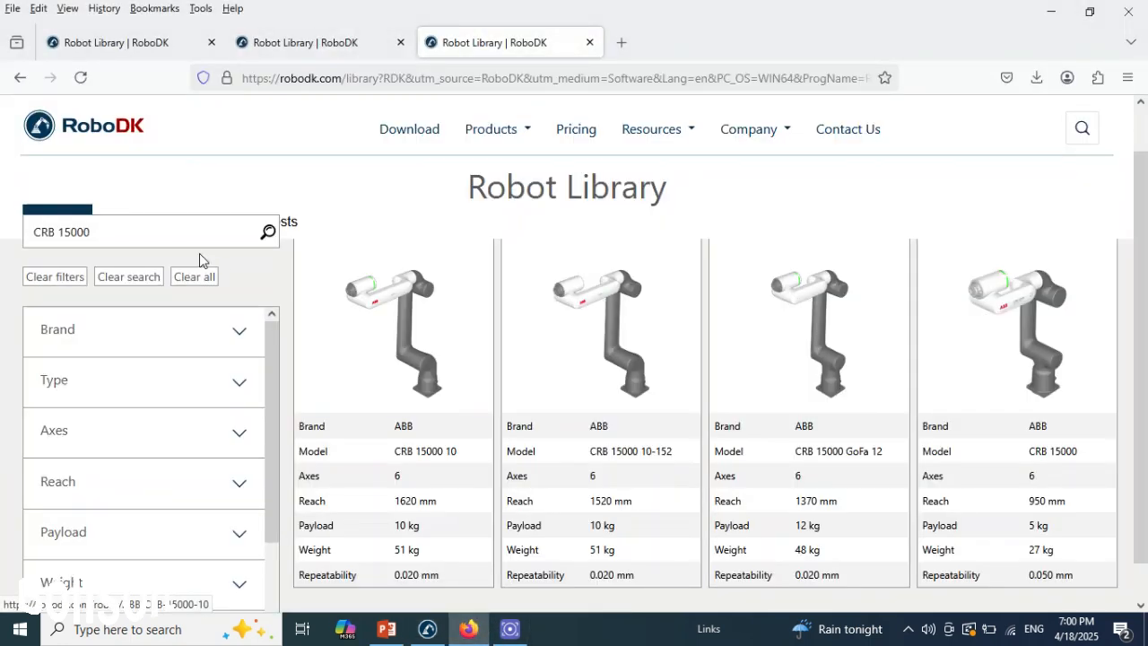
drag(143, 233, 32, 248)
text(Floor)
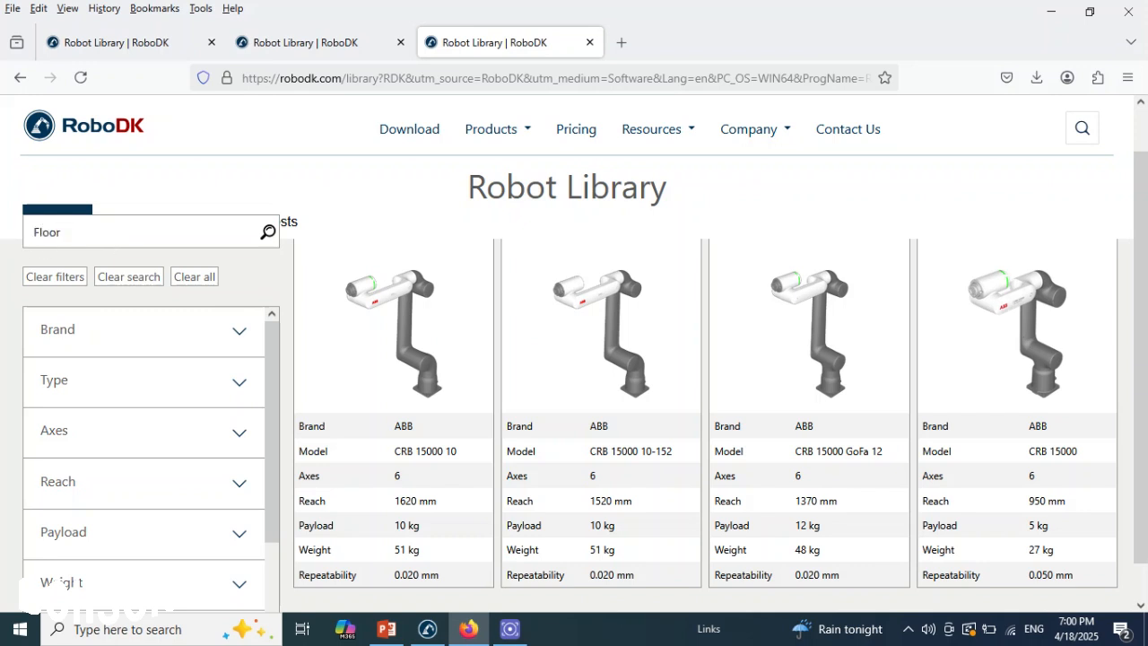
click(269, 235)
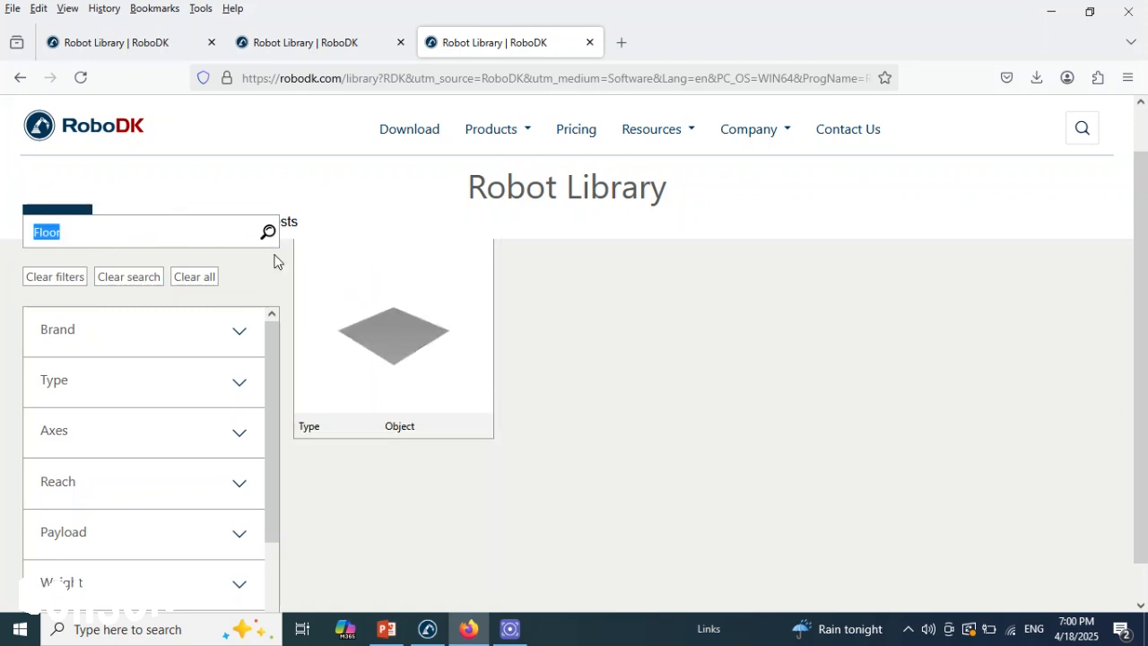
- Download the Floor object and load it into the station, with the browser minimized and the RoboDK window maximized
mouse_move(412, 426)
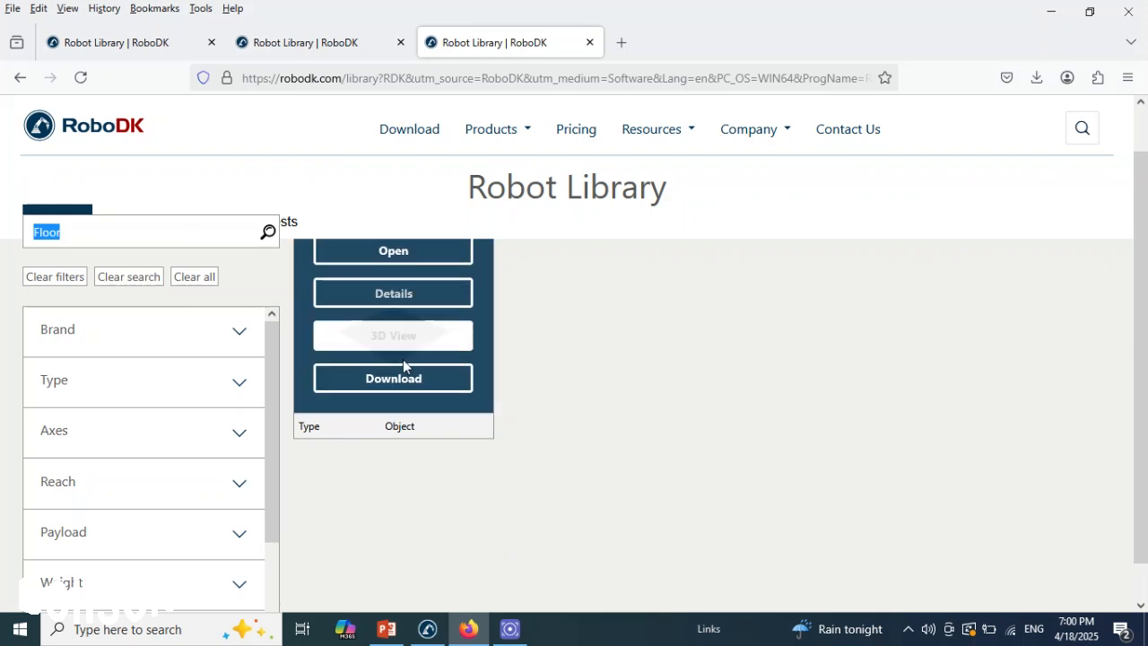
click(403, 388)
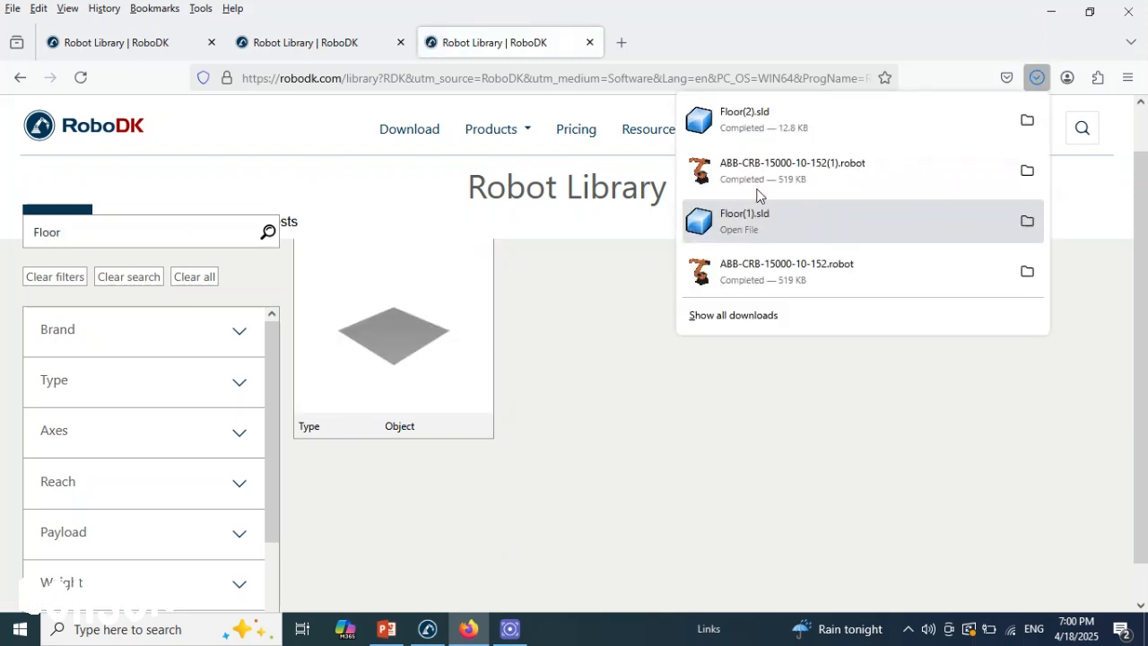
click(765, 121)
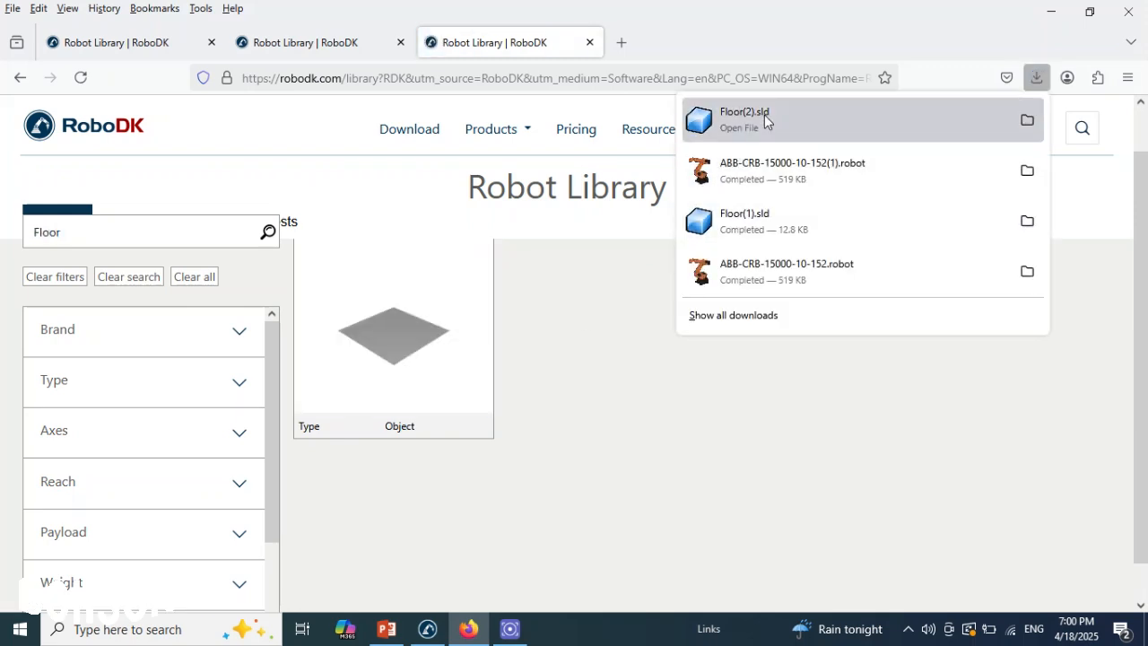
click(1051, 11)
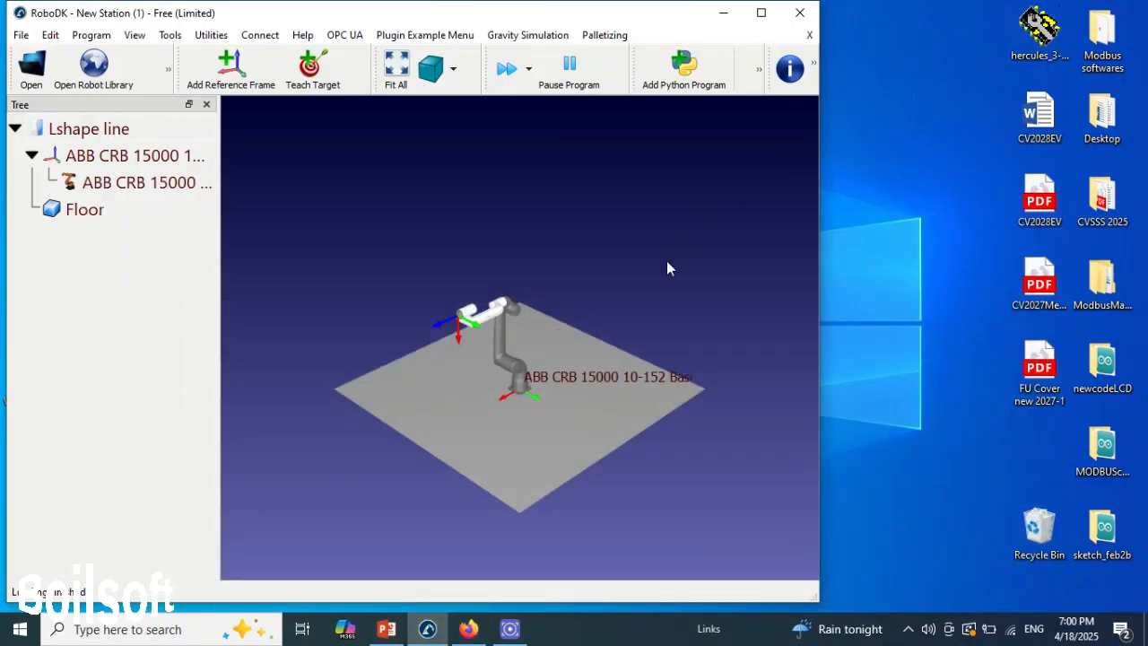
double_click(529, 13)
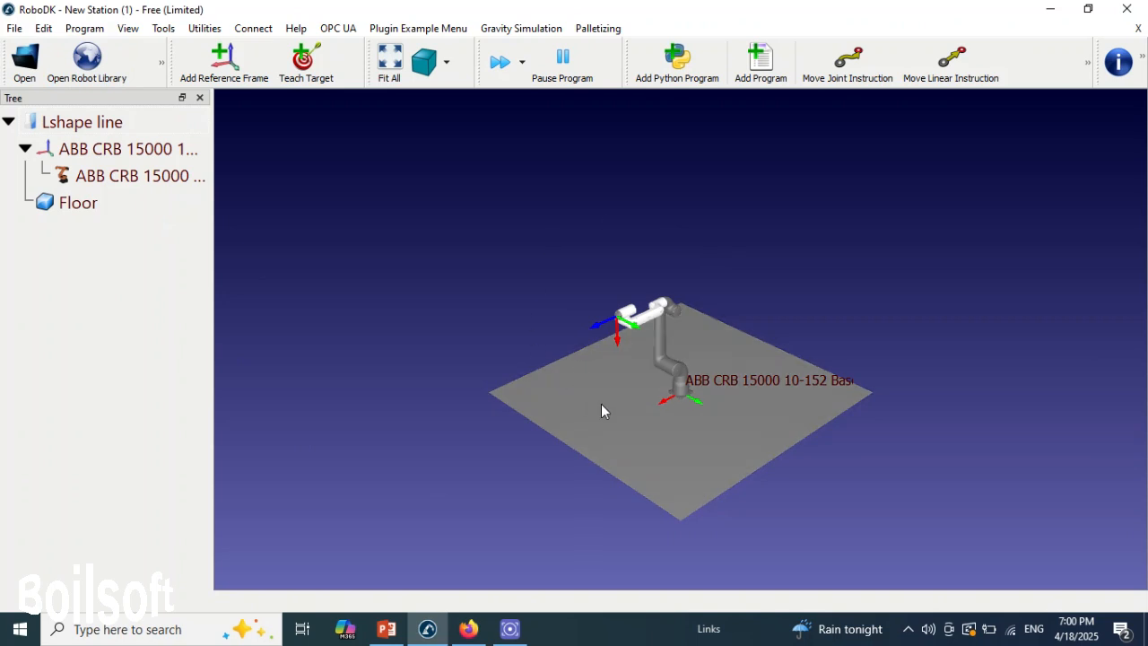
- Move the robot base back along its X axis and sideways along its Y axis, towards the floor's rear corner
scroll(674, 400, up, 5)
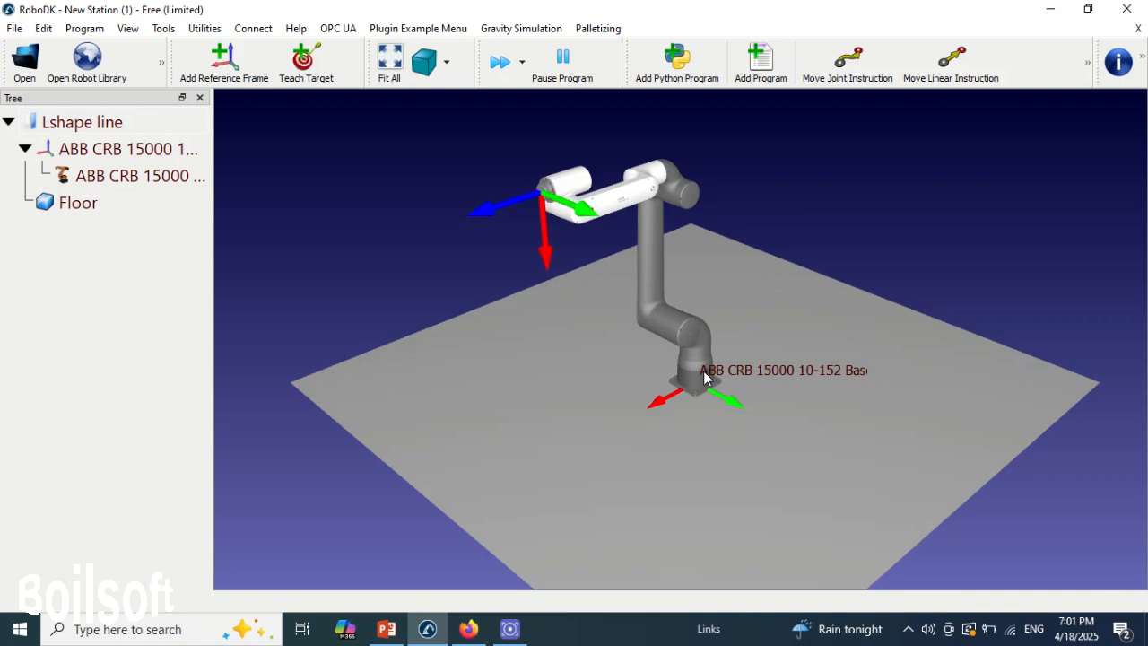
key(alt)
key(alt)
key(alt)
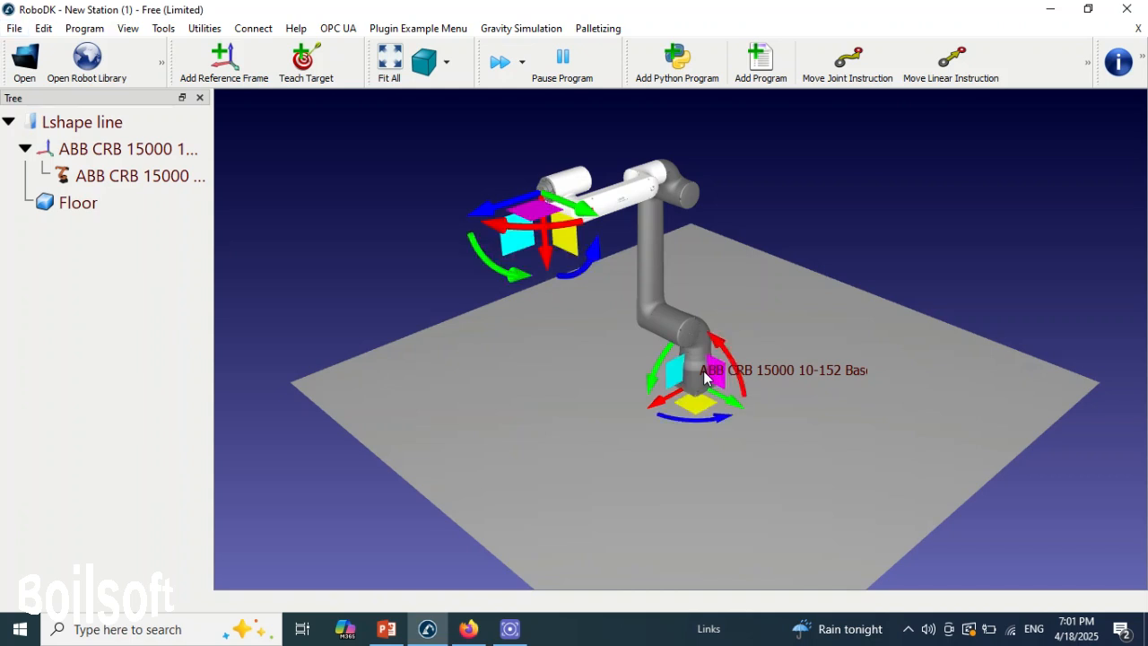
key(alt)
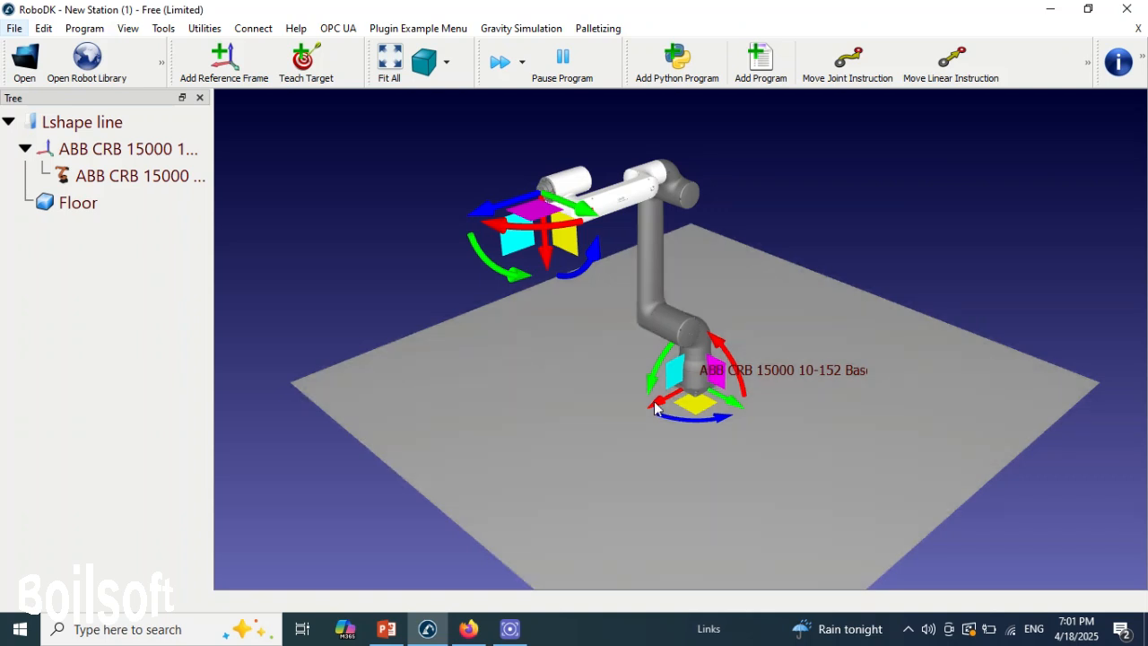
alt+drag(656, 408, 784, 331)
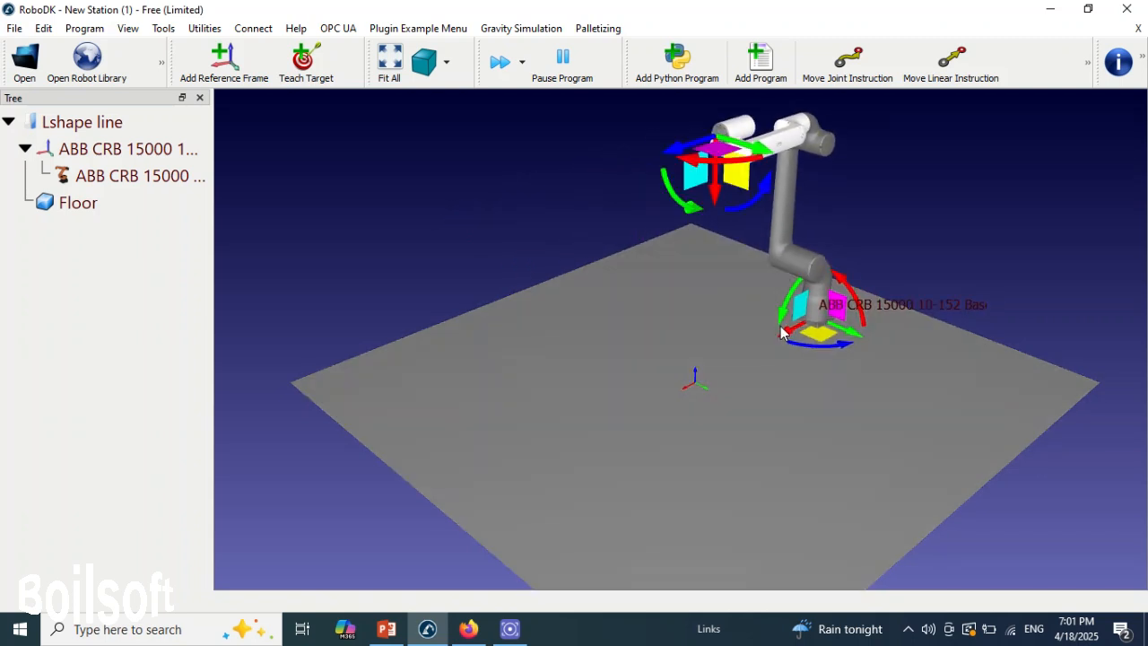
alt+drag(854, 338, 770, 294)
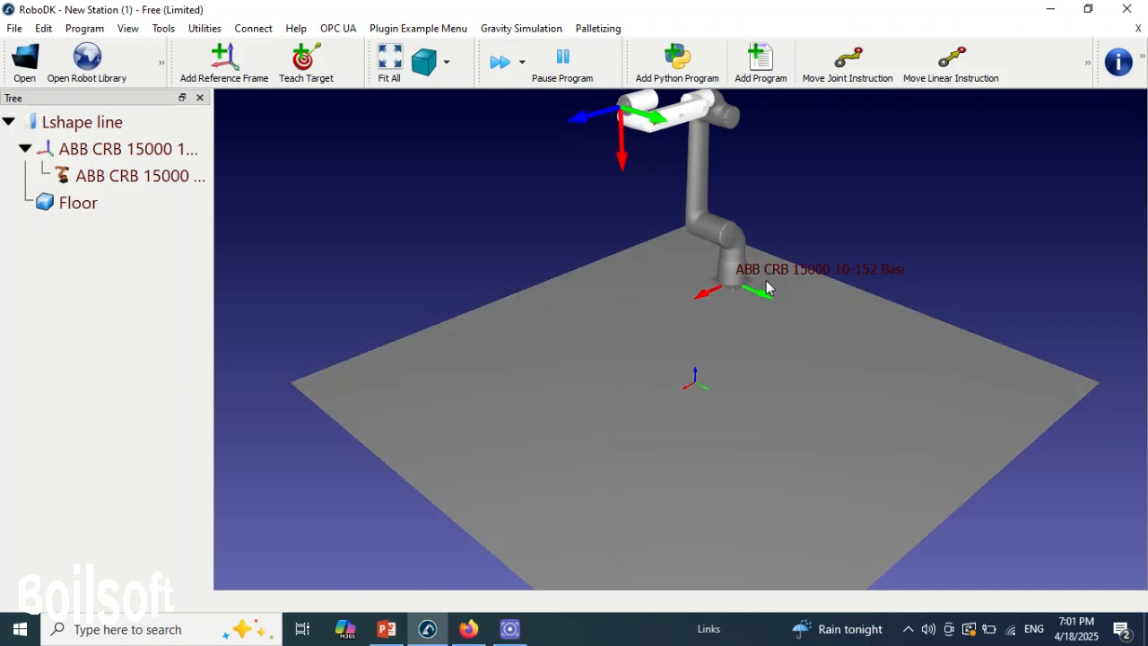
- Save the station to the Desktop as a RoboDK Station file named "Lshape line"
click(14, 28)
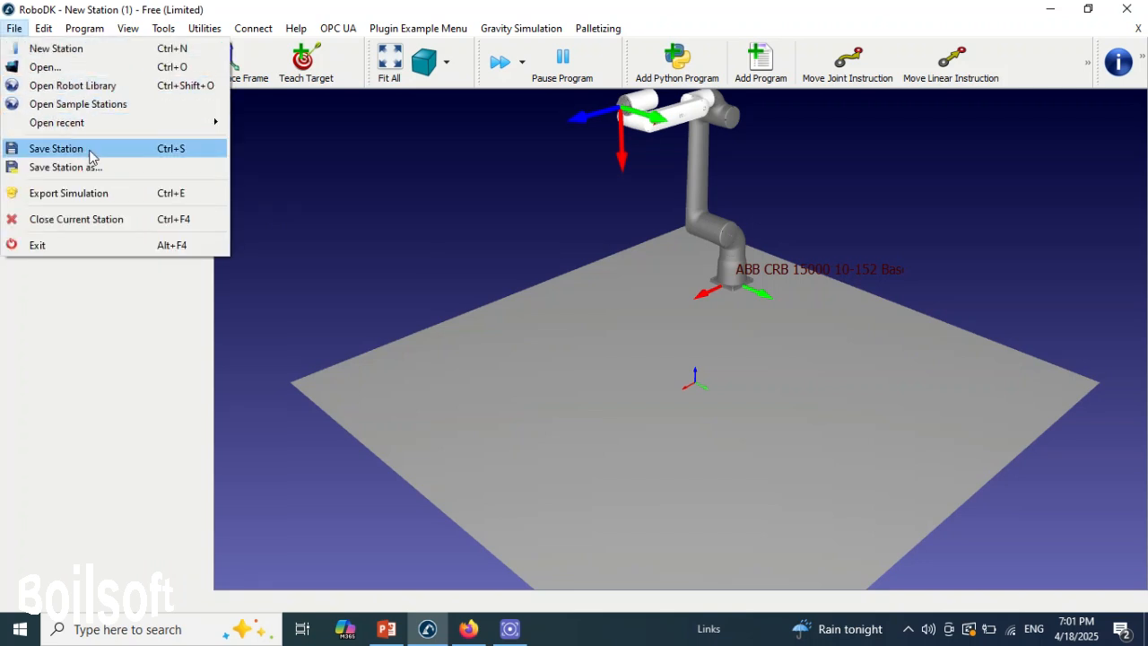
click(90, 157)
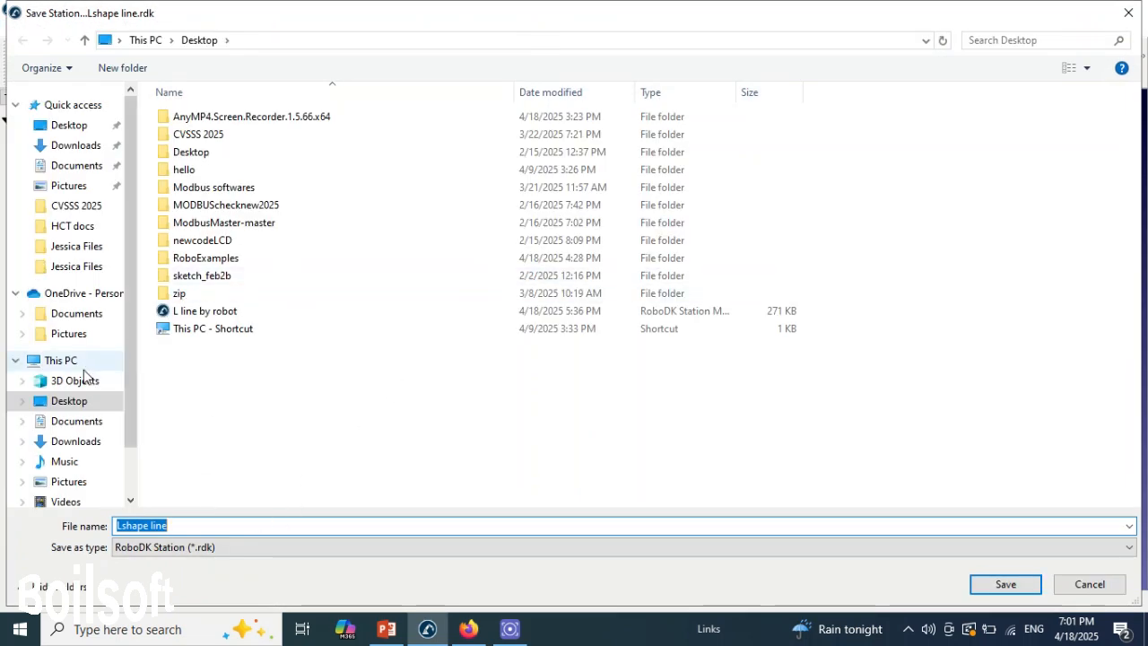
click(85, 408)
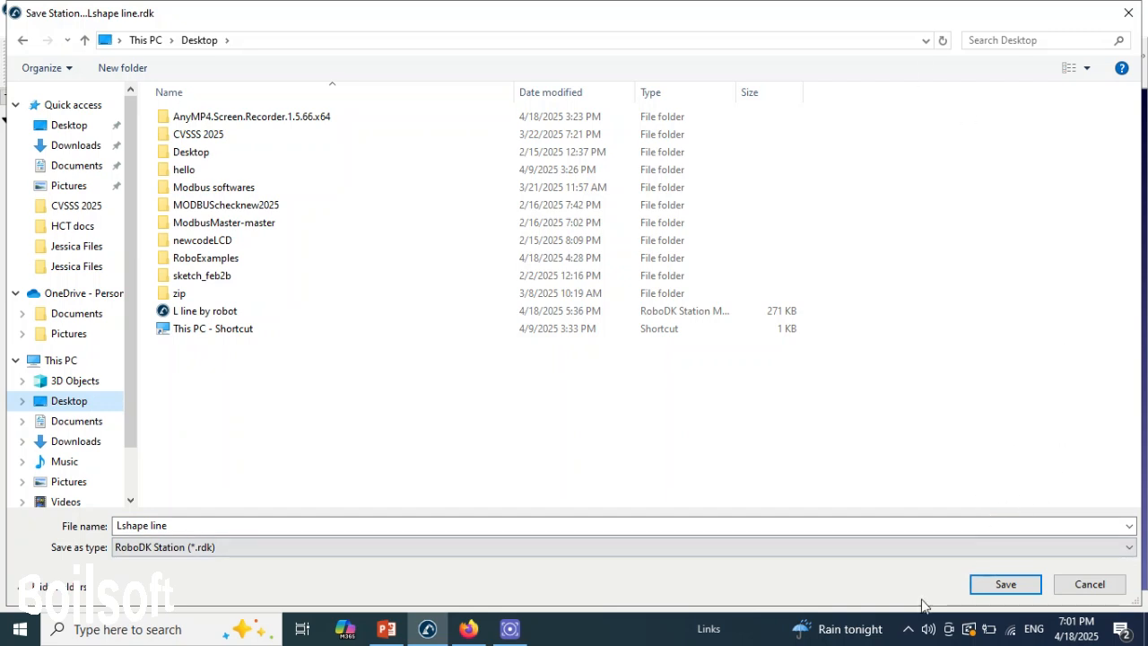
click(1005, 584)
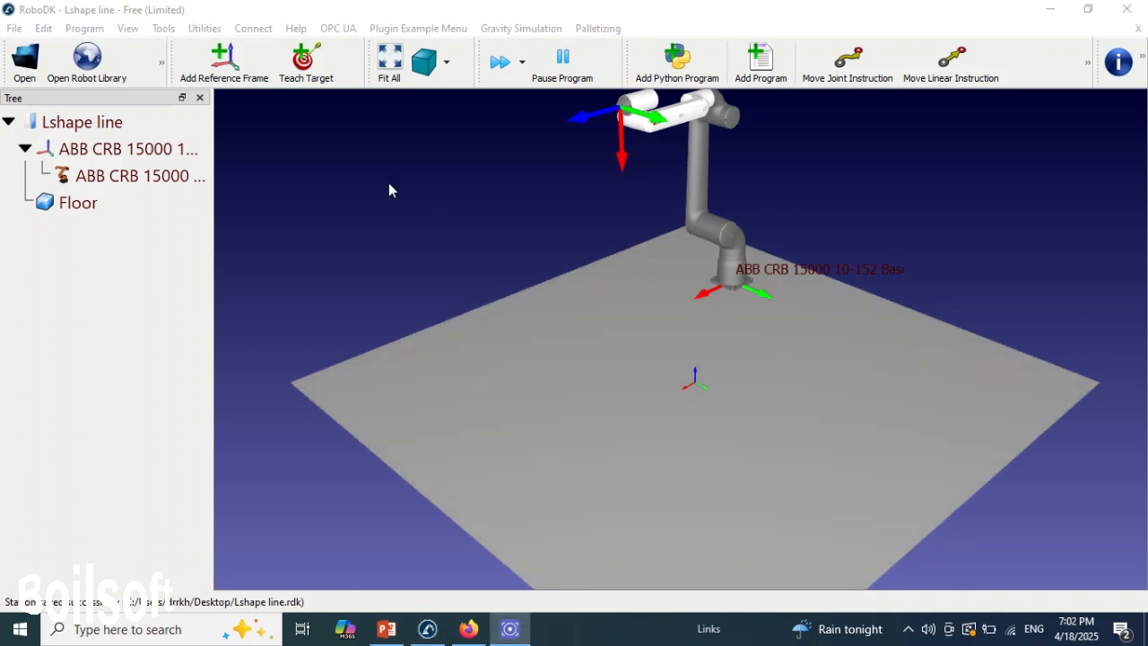
- Add a new reference frame to the Lshape line station and keep it selected
click(241, 83)
click(89, 230)
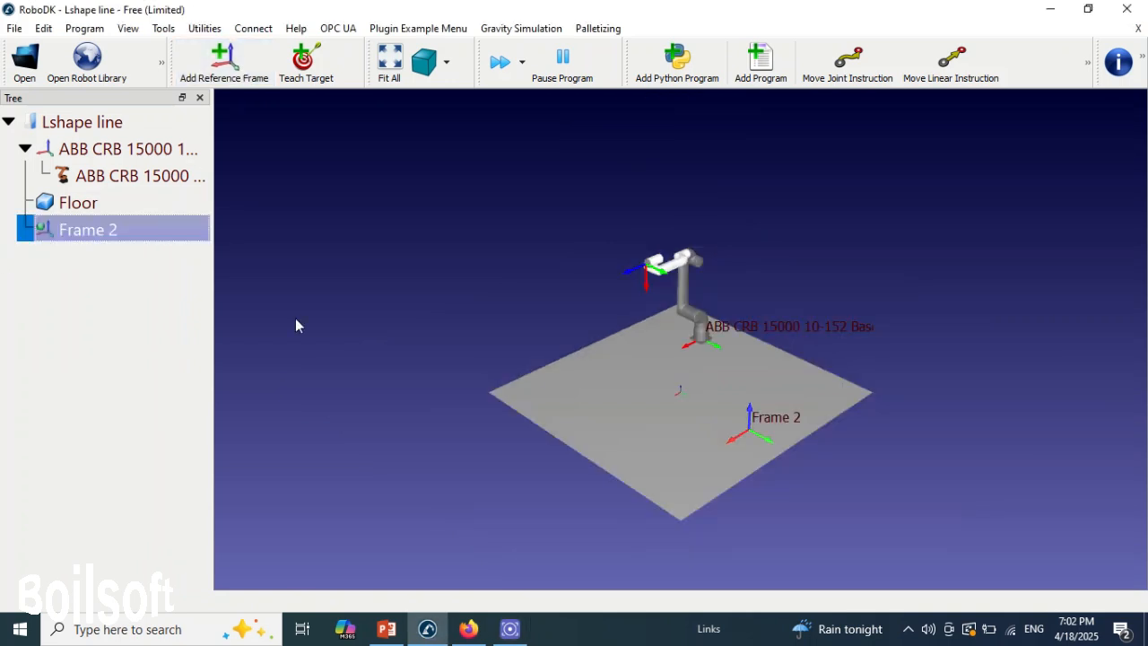
scroll(709, 394, up, 3)
scroll(712, 389, down, 2)
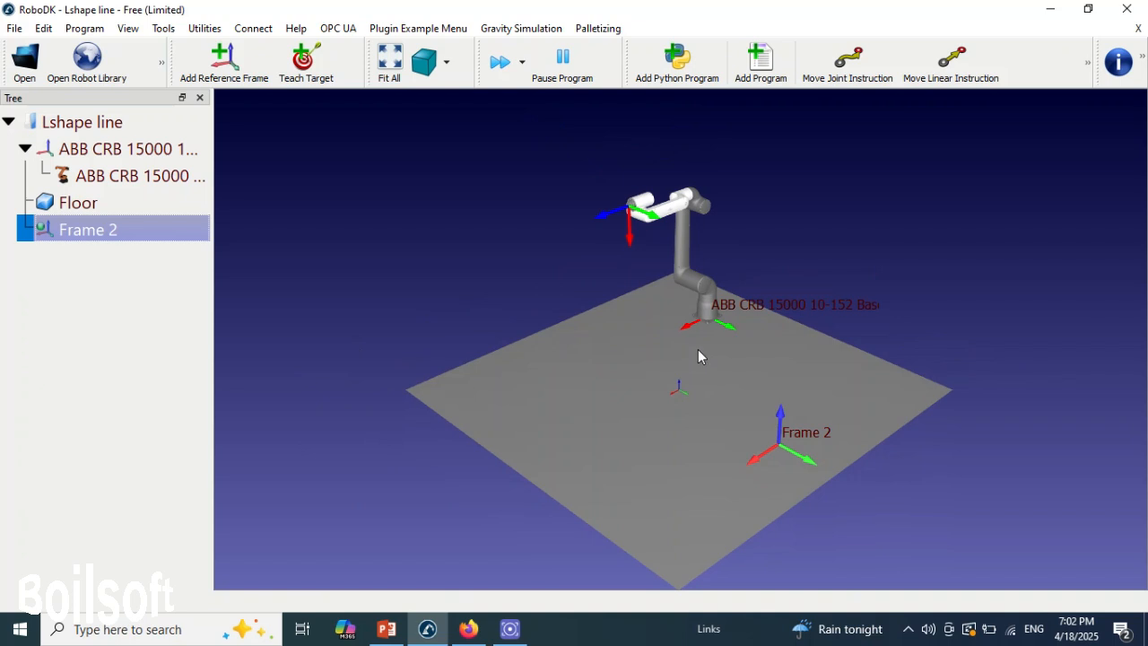
scroll(700, 344, up, 3)
scroll(699, 343, down, 3)
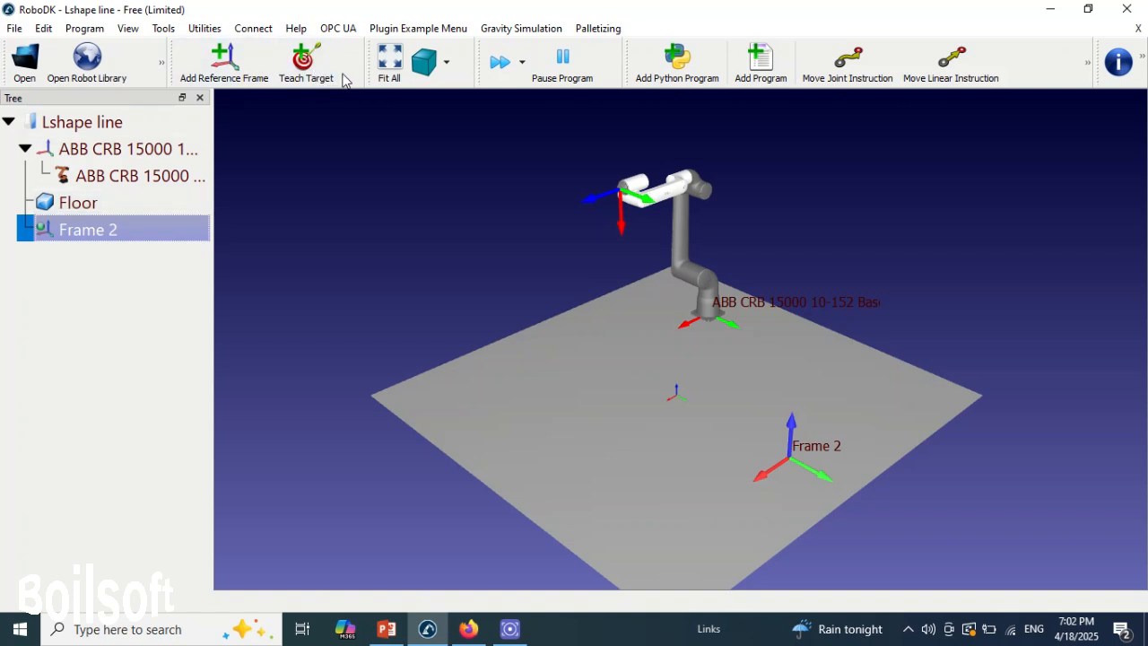
- Teach a target at the robot's current position under Frame 2 and rename it Home
click(314, 67)
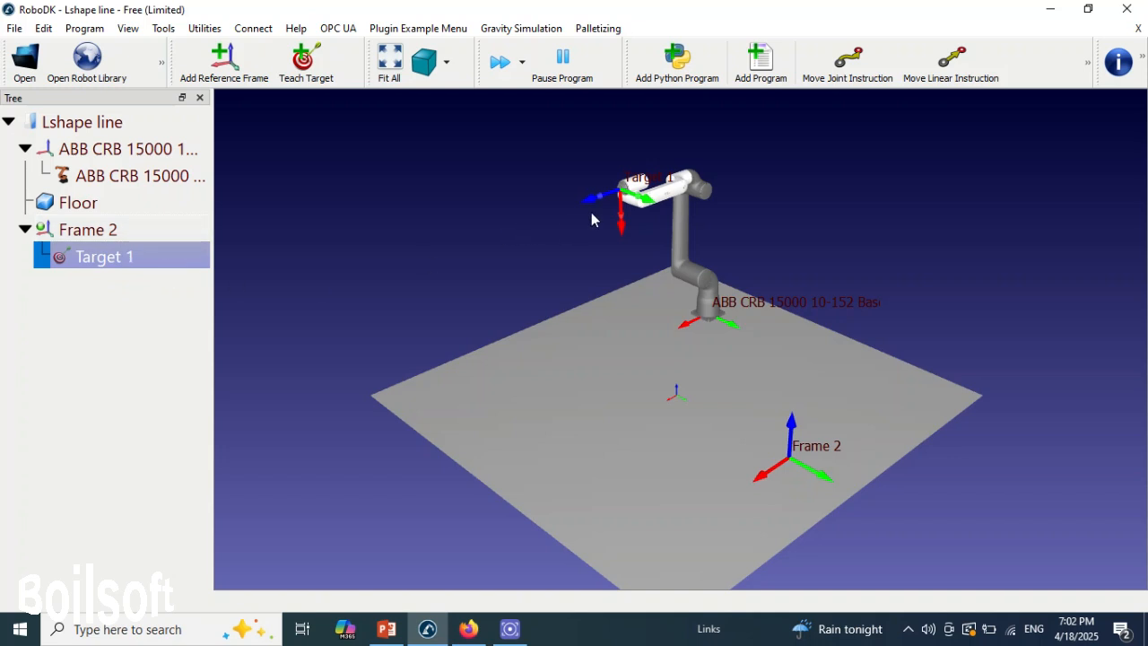
scroll(646, 206, up, 5)
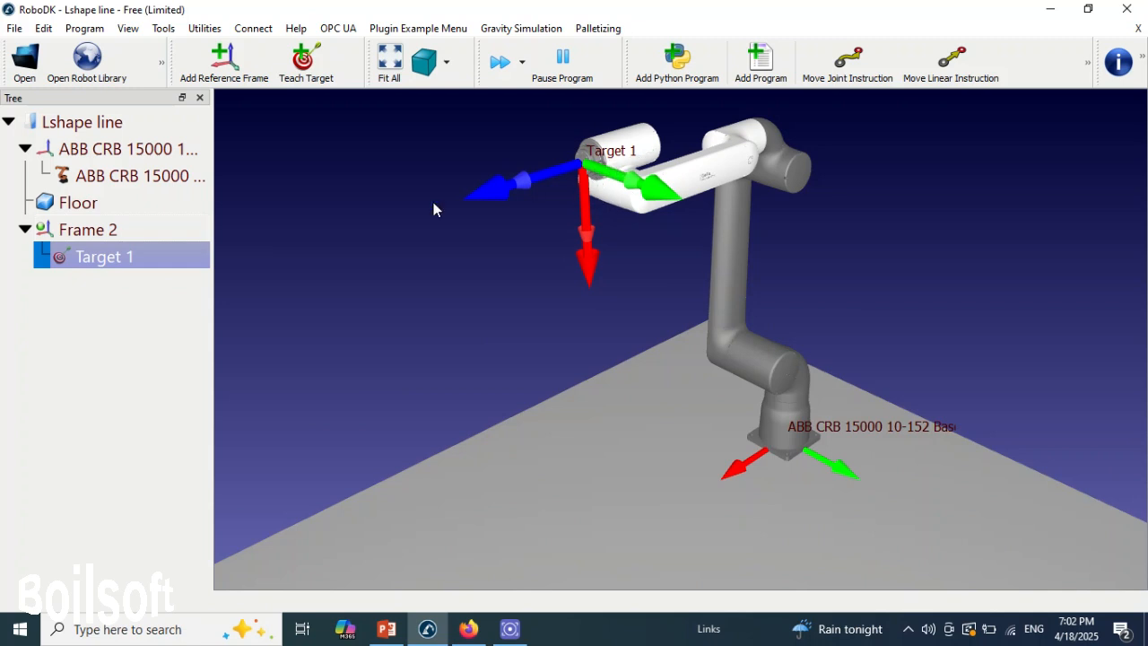
right_click(152, 262)
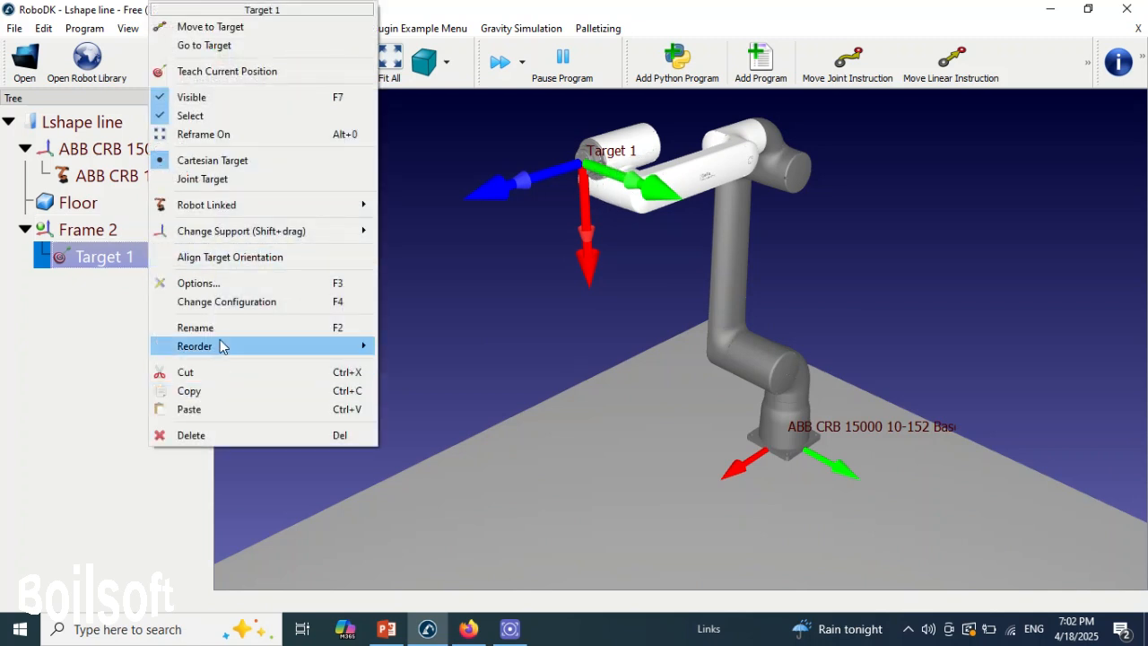
click(223, 327)
text(Home)
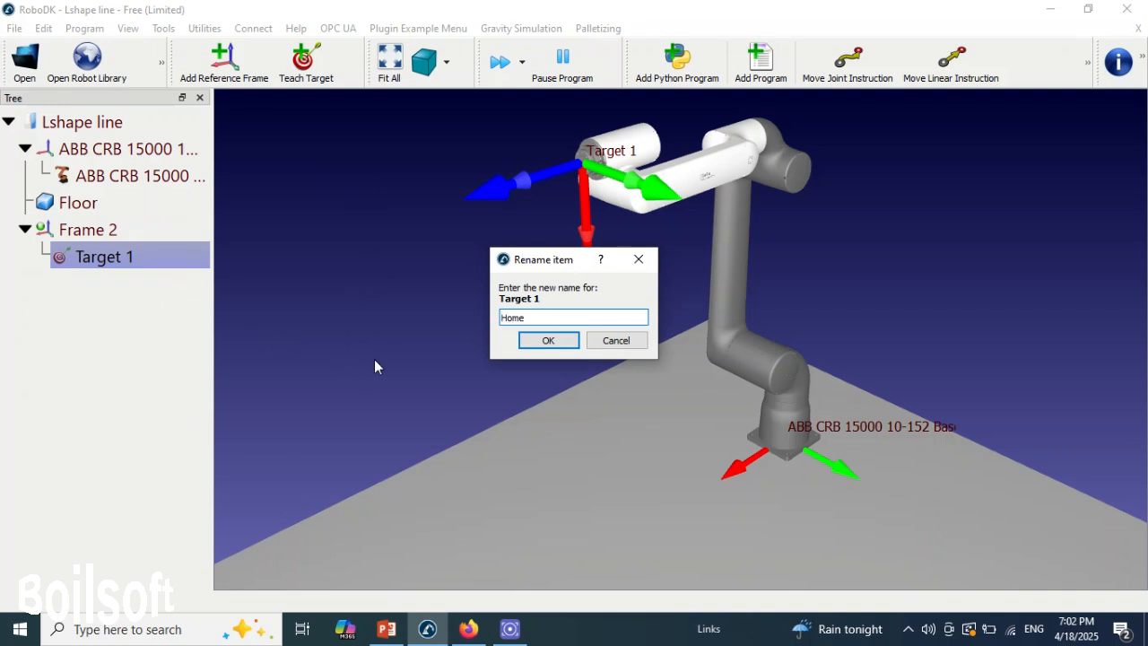
click(547, 345)
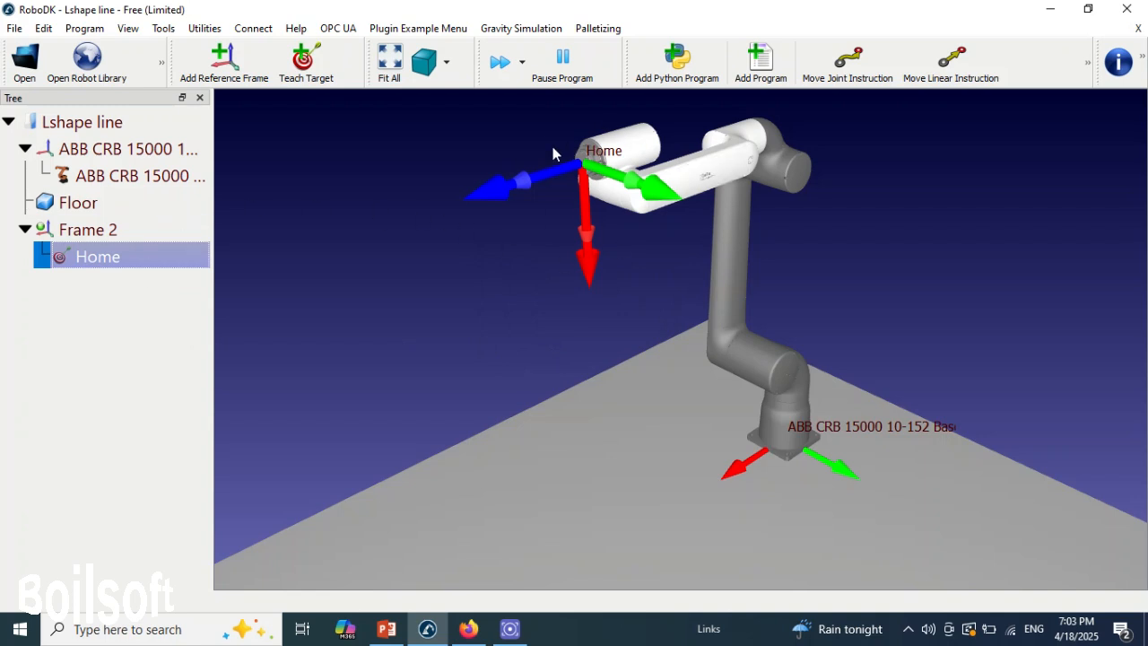
- Move the robot's tool away from its taught pose and return it to the Home target
scroll(630, 257, down, 3)
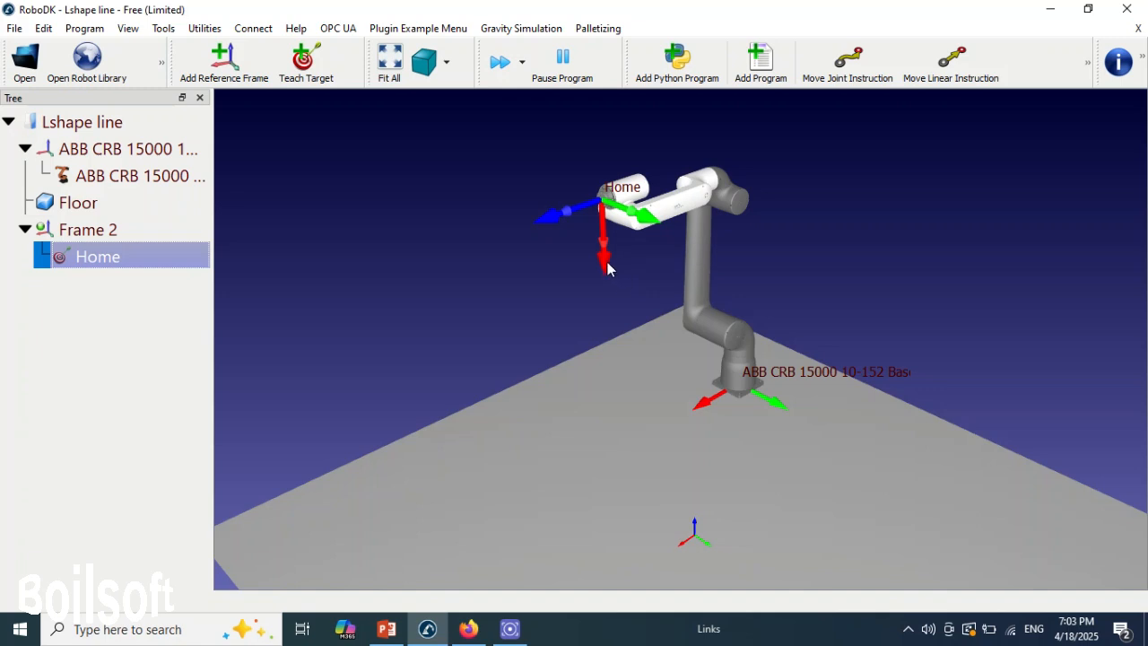
key(alt)
alt+drag(607, 263, 705, 172)
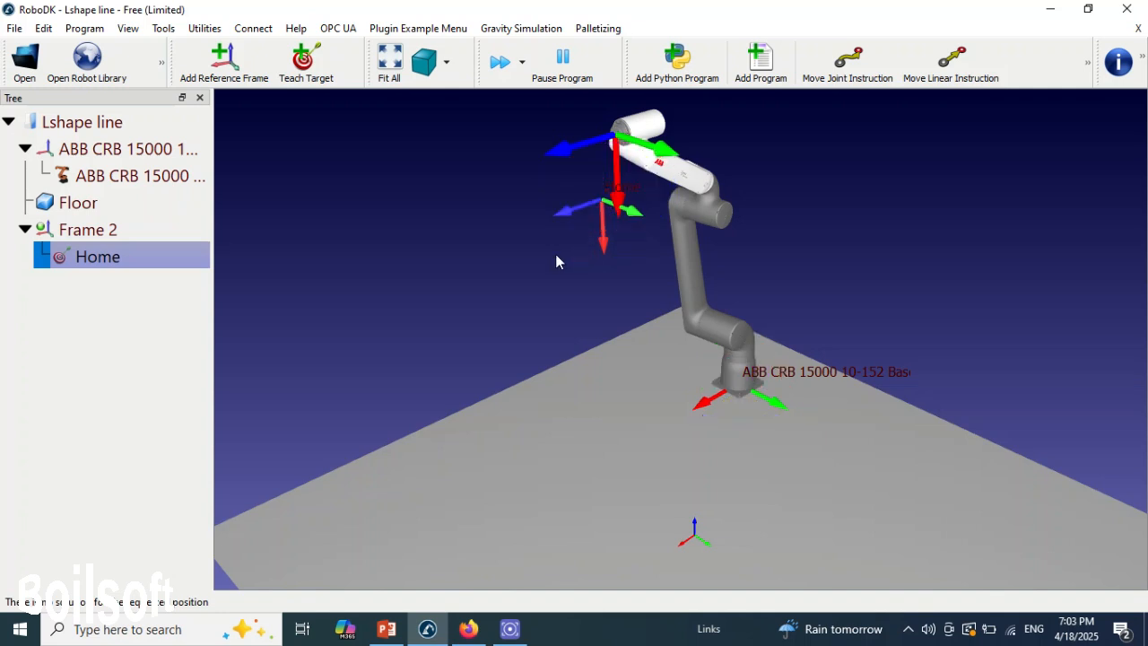
double_click(124, 257)
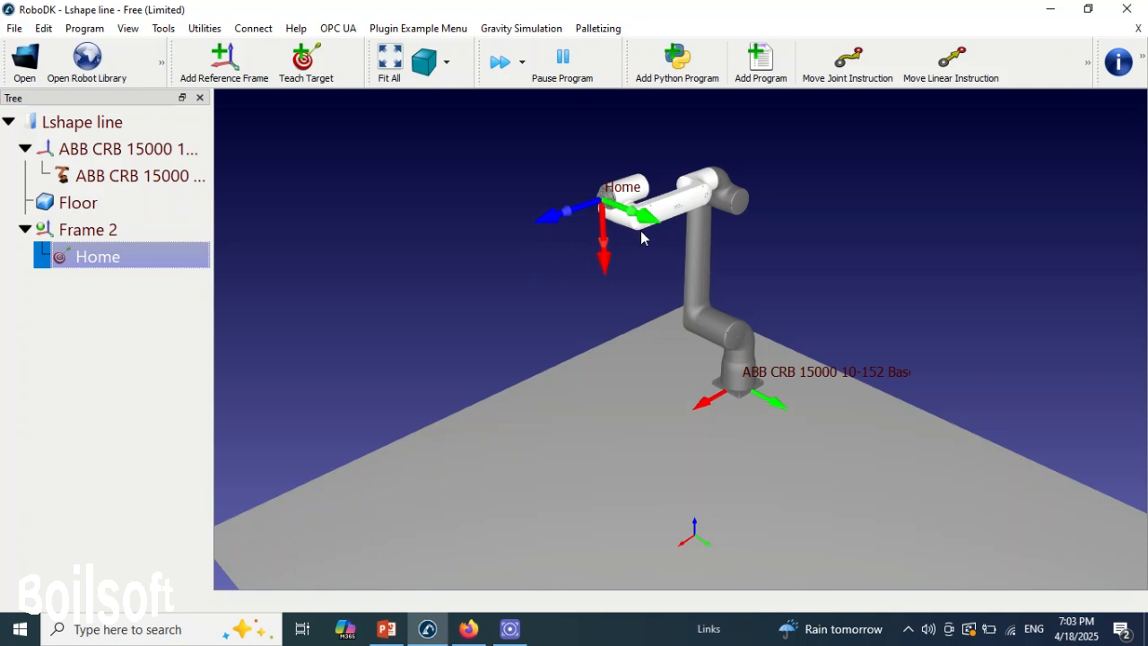
- Teach a target named Approach with the robot's tool turned to point down and lowered towards the floor
alt+drag(604, 258, 688, 280)
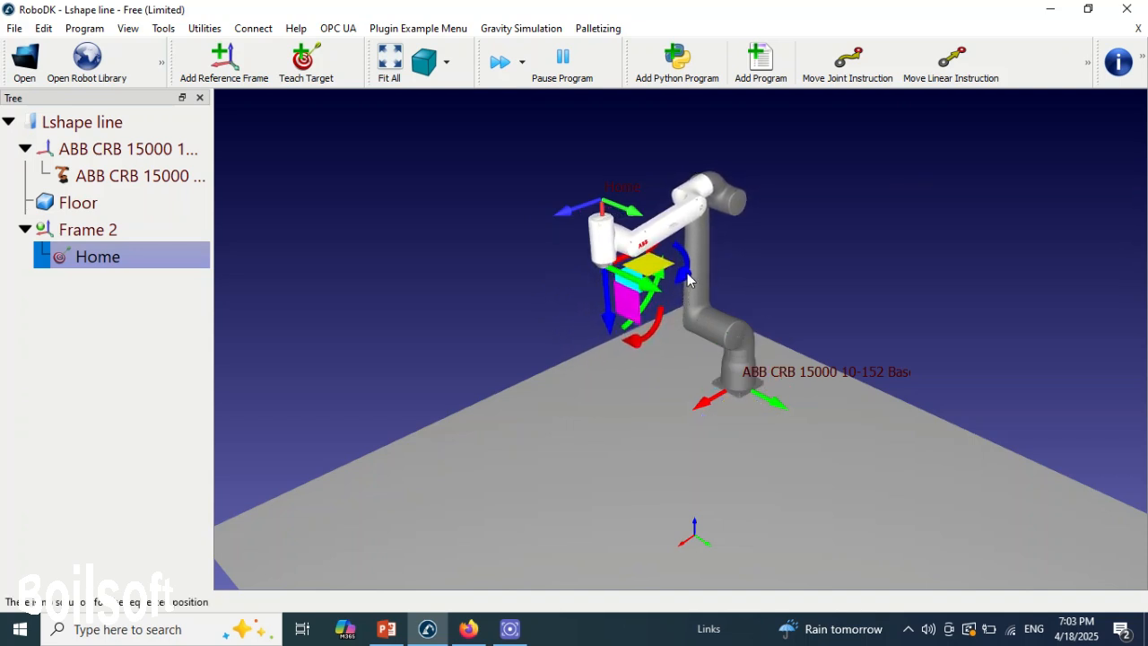
alt+drag(610, 321, 643, 398)
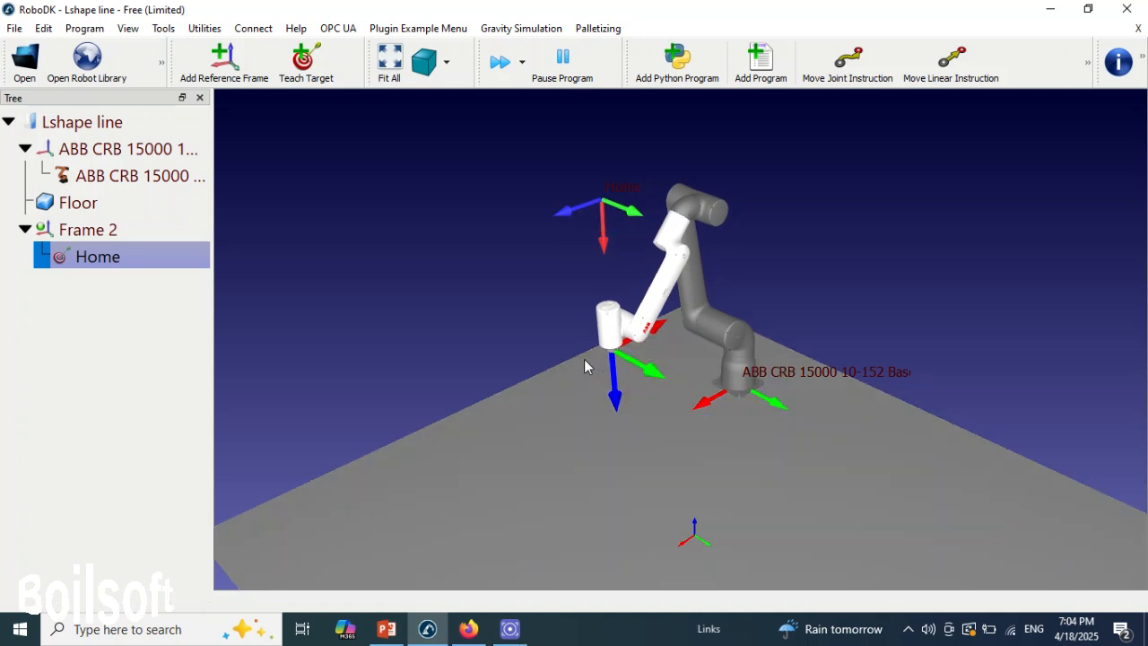
click(312, 68)
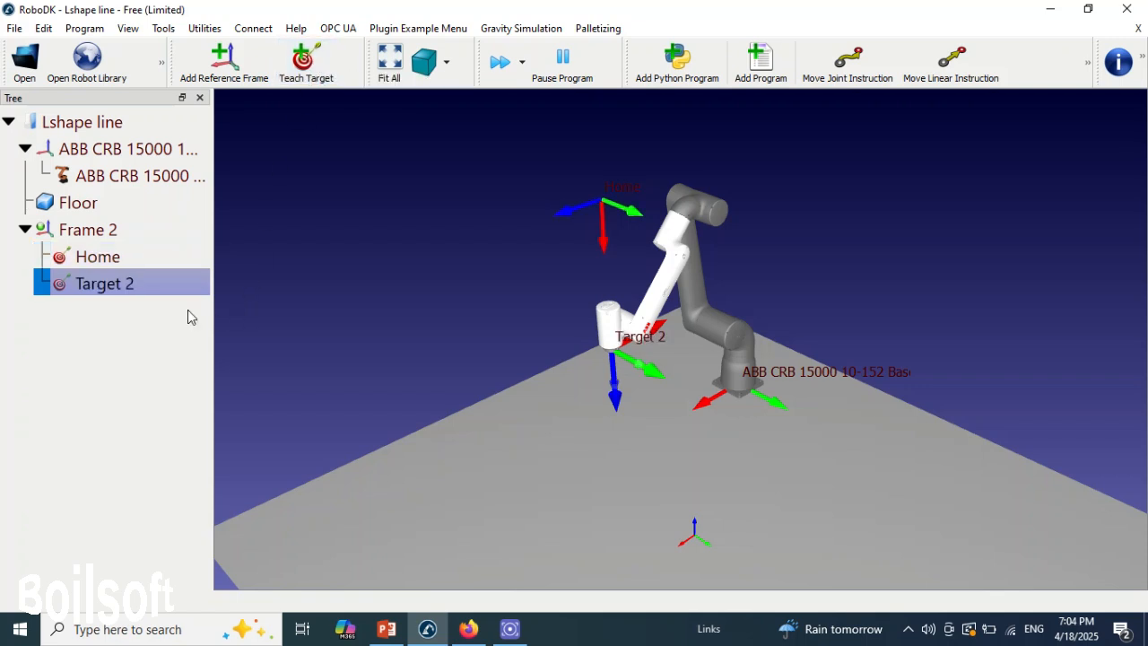
right_click(146, 283)
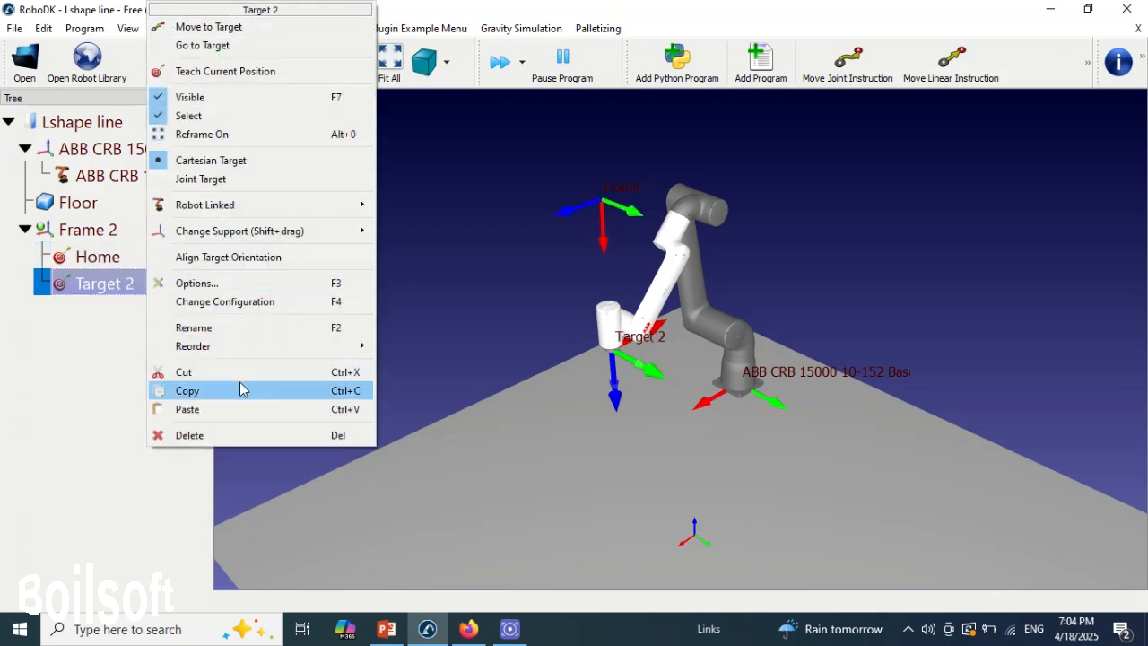
click(235, 329)
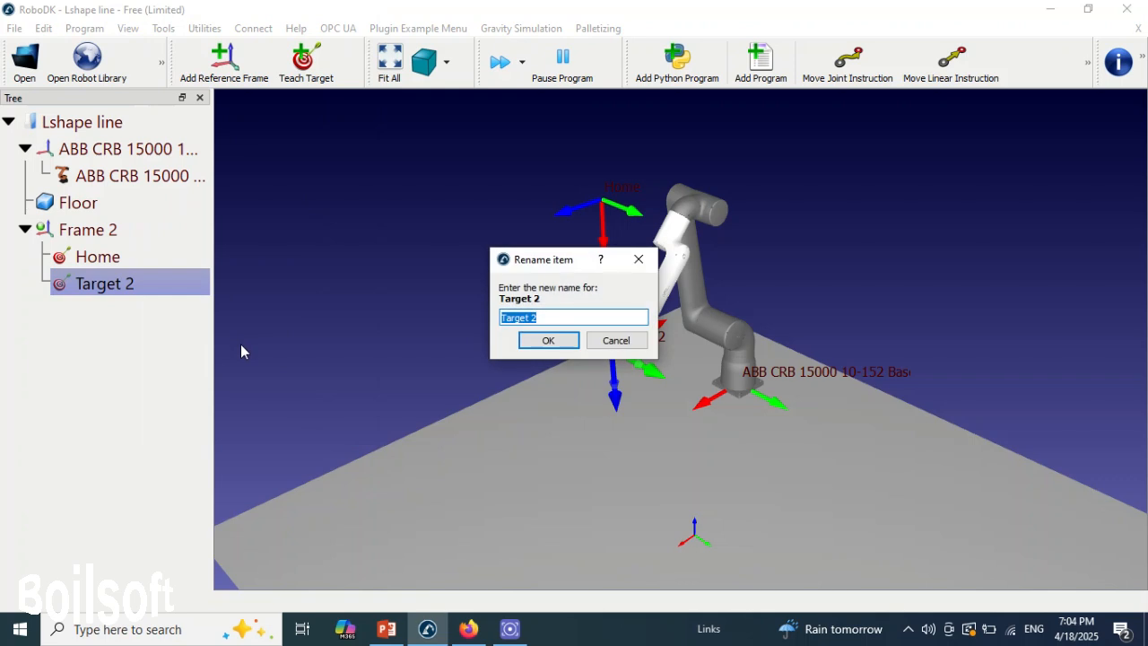
text(Approach)
click(546, 342)
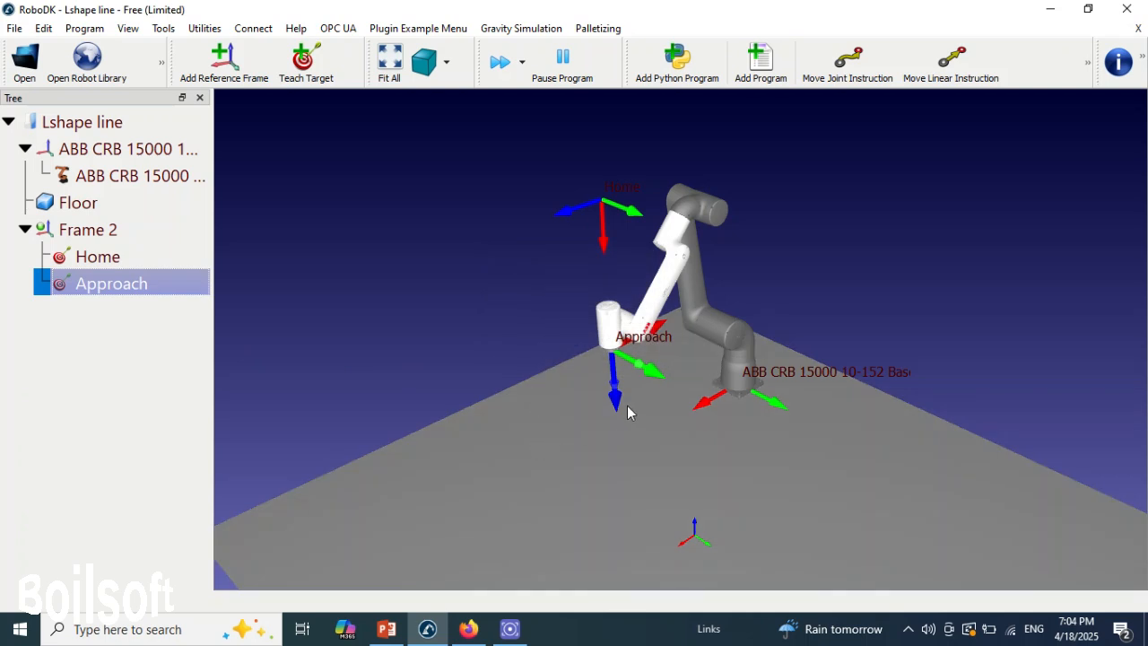
- Run the robot to the Home target and back to Approach to check both positions
double_click(102, 257)
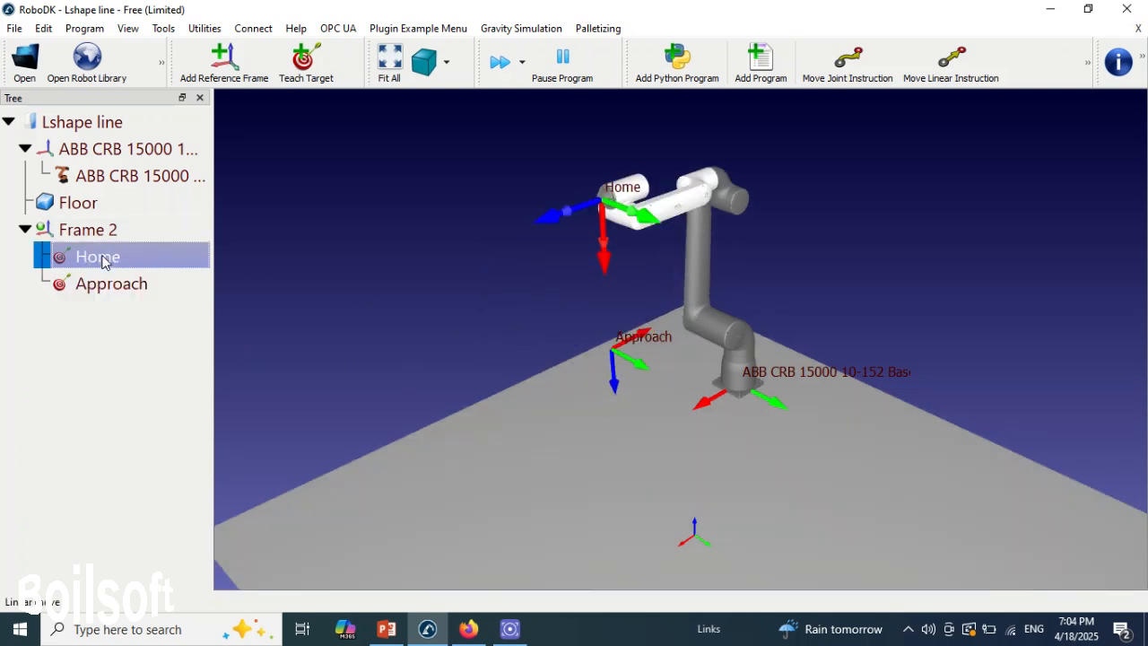
double_click(141, 287)
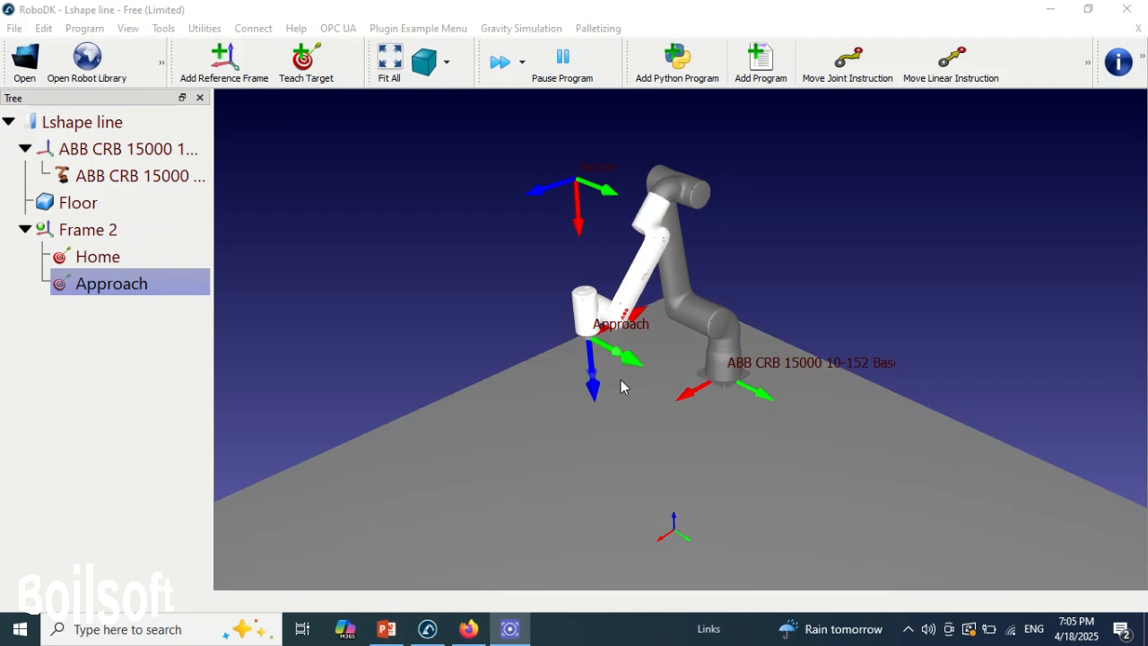
- Teach a target named L1 with the robot's tool lowered straight down from the Approach position
click(543, 355)
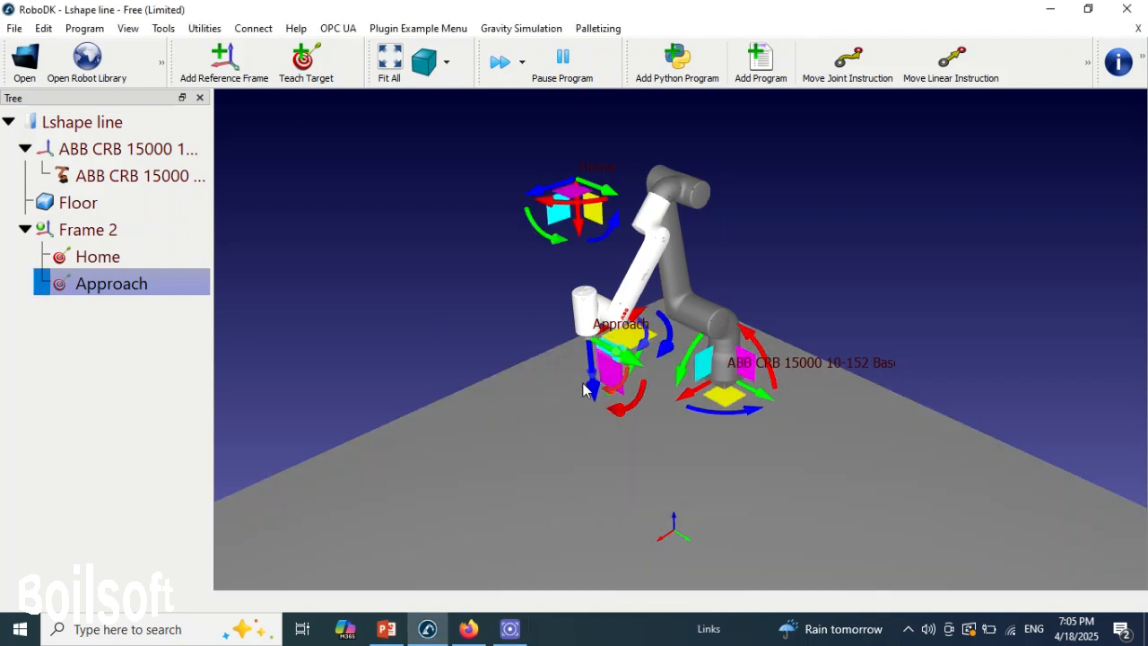
alt+drag(592, 388, 614, 477)
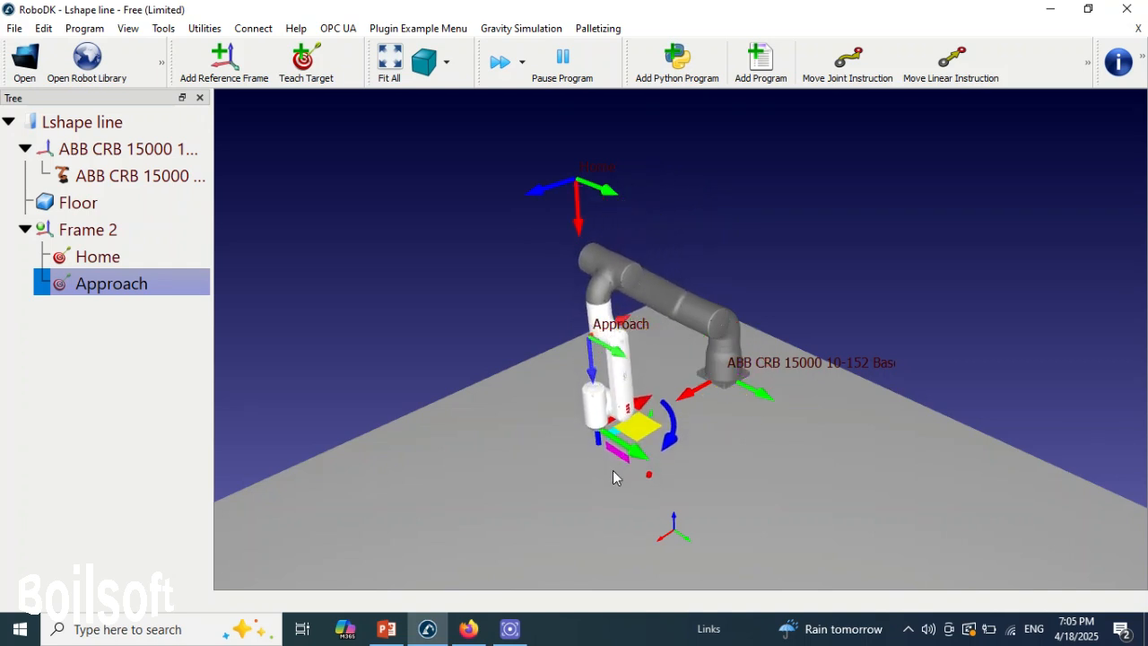
key(alt)
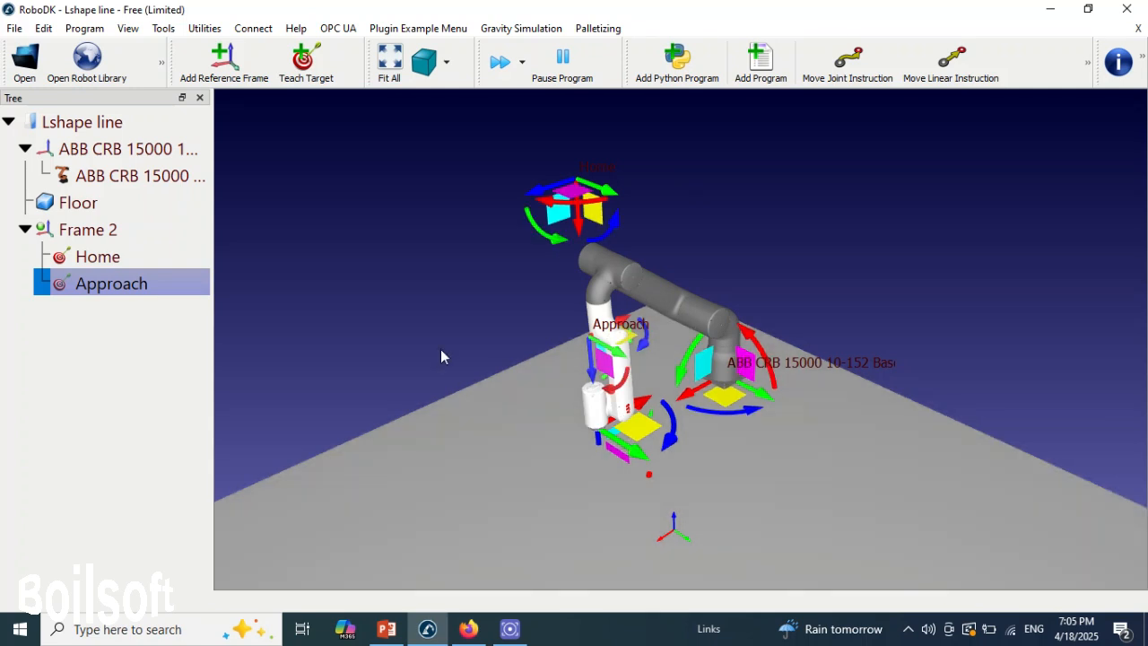
click(317, 82)
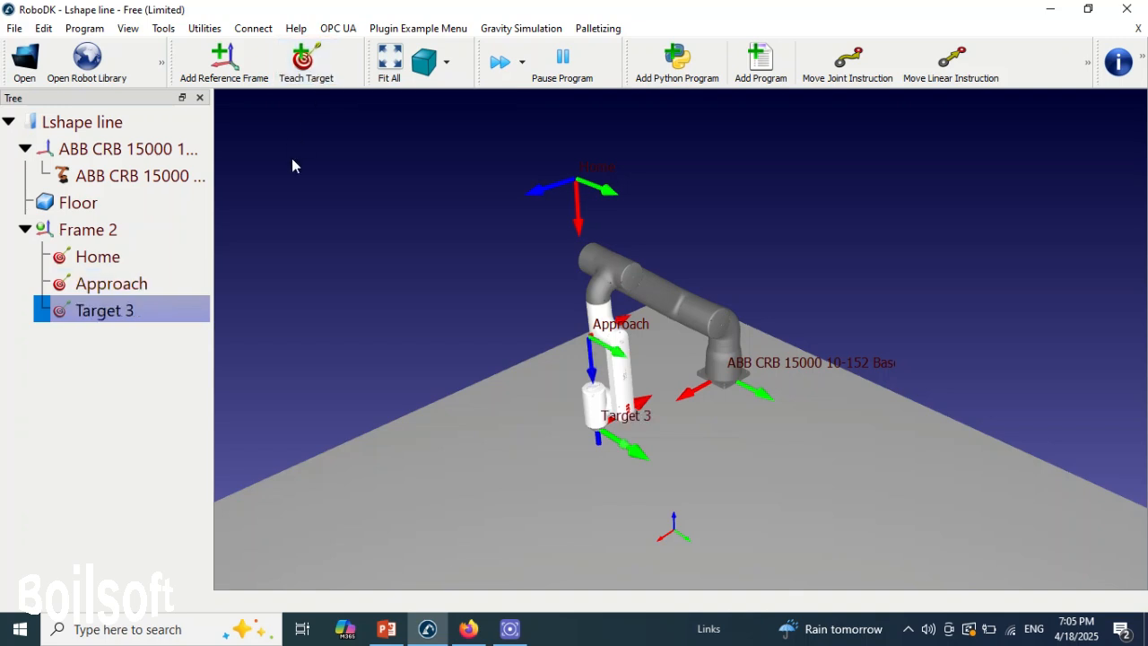
right_click(175, 312)
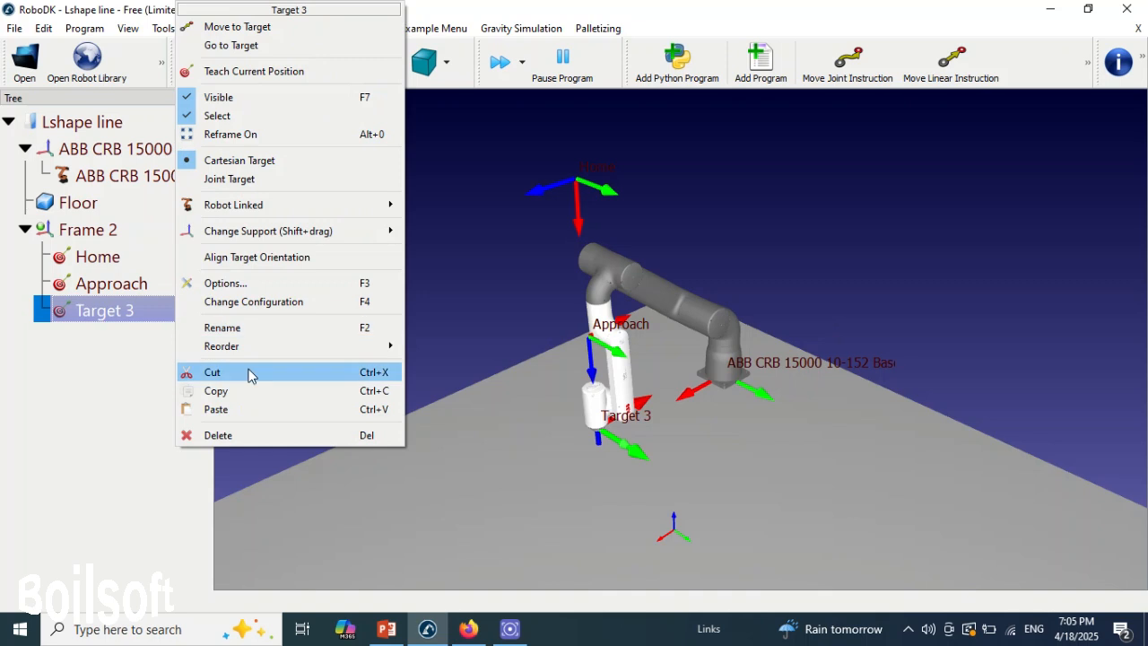
click(251, 328)
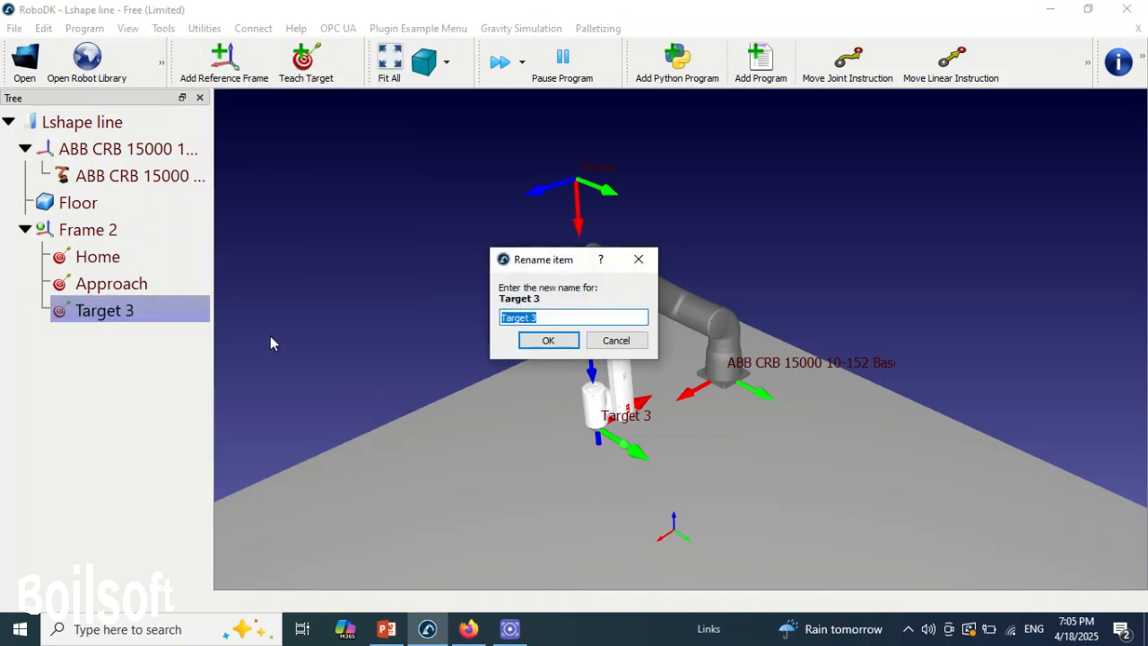
text(L)
text(1)
click(547, 340)
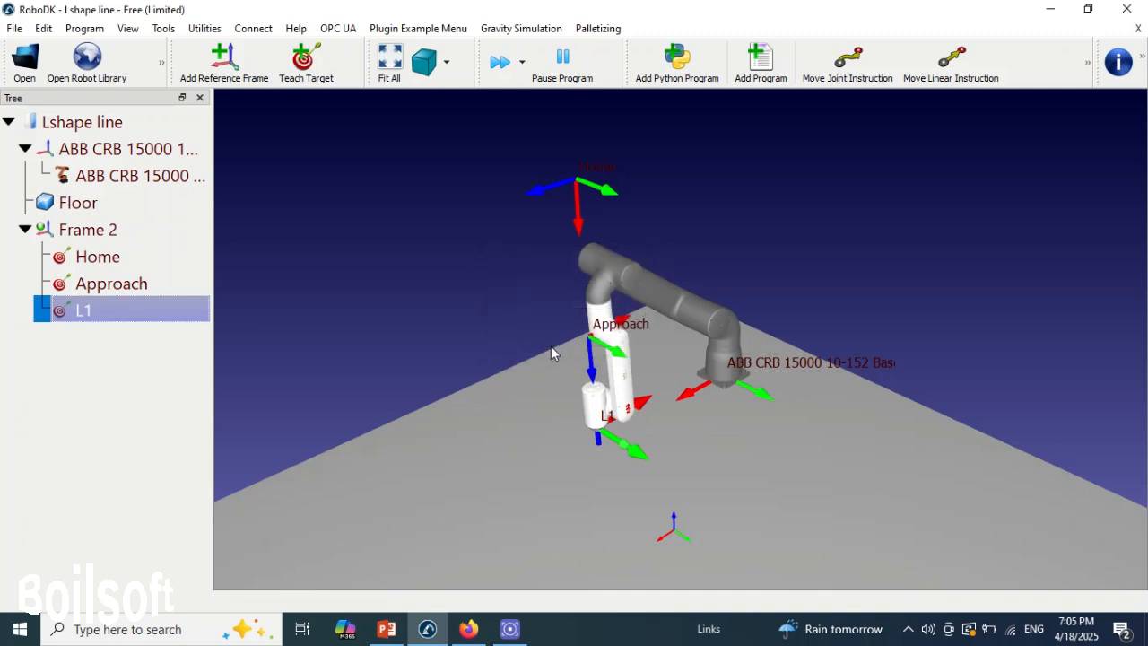
- Teach a target named L2 with the robot's tool shifted from L1 along the tool's green Y axis
key(alt)
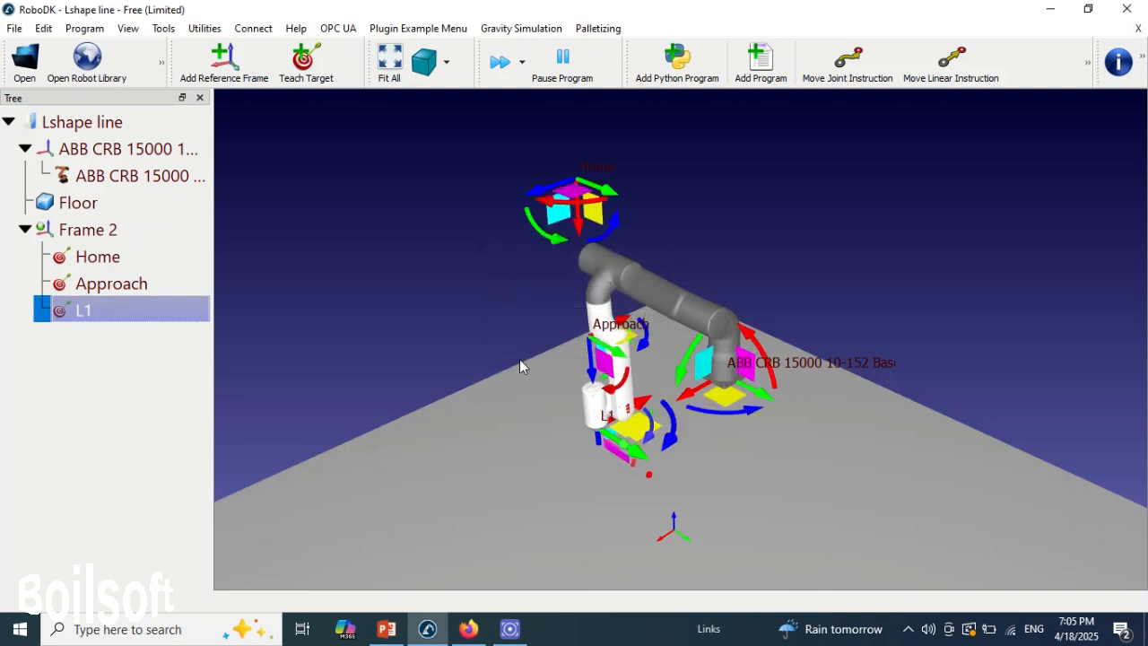
alt+drag(631, 466, 743, 520)
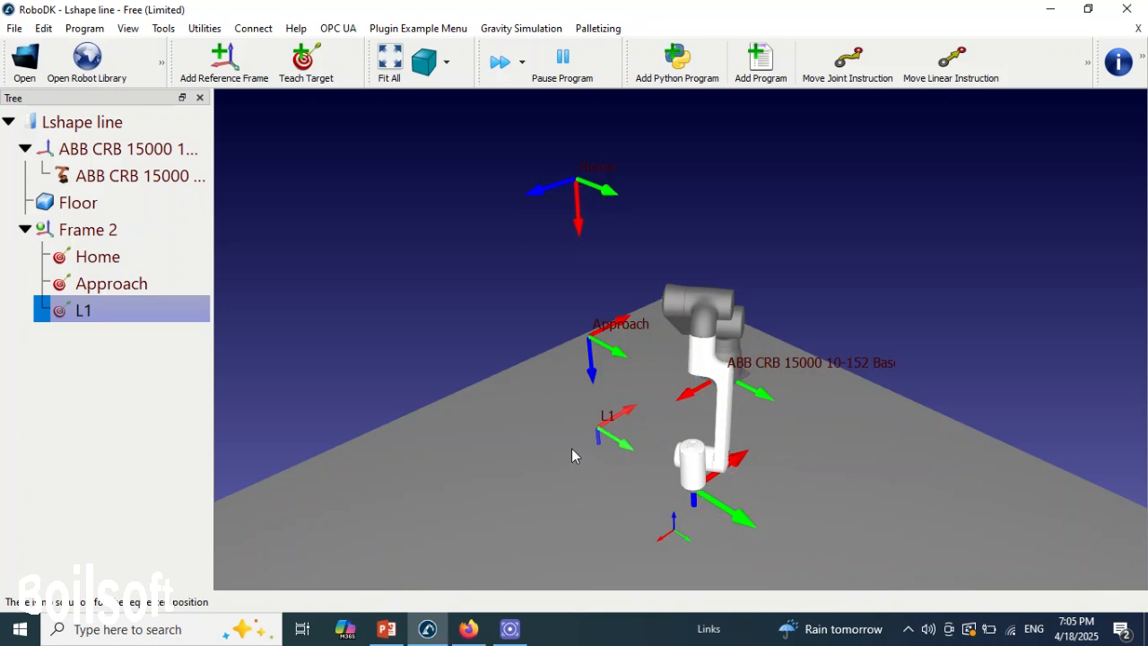
click(301, 65)
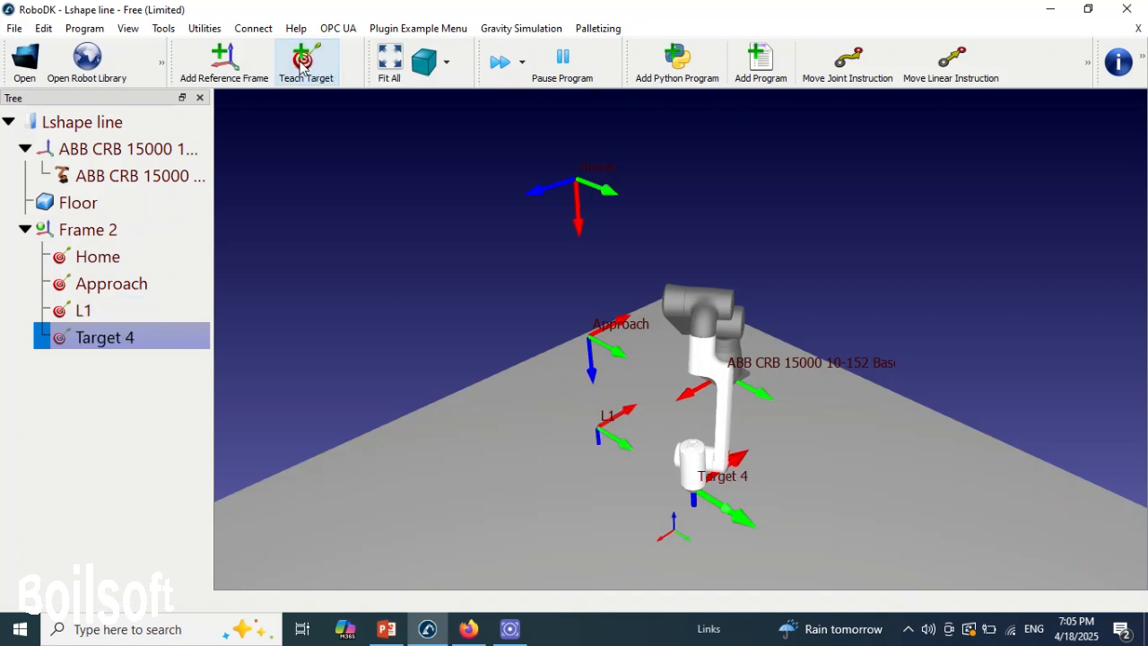
right_click(130, 340)
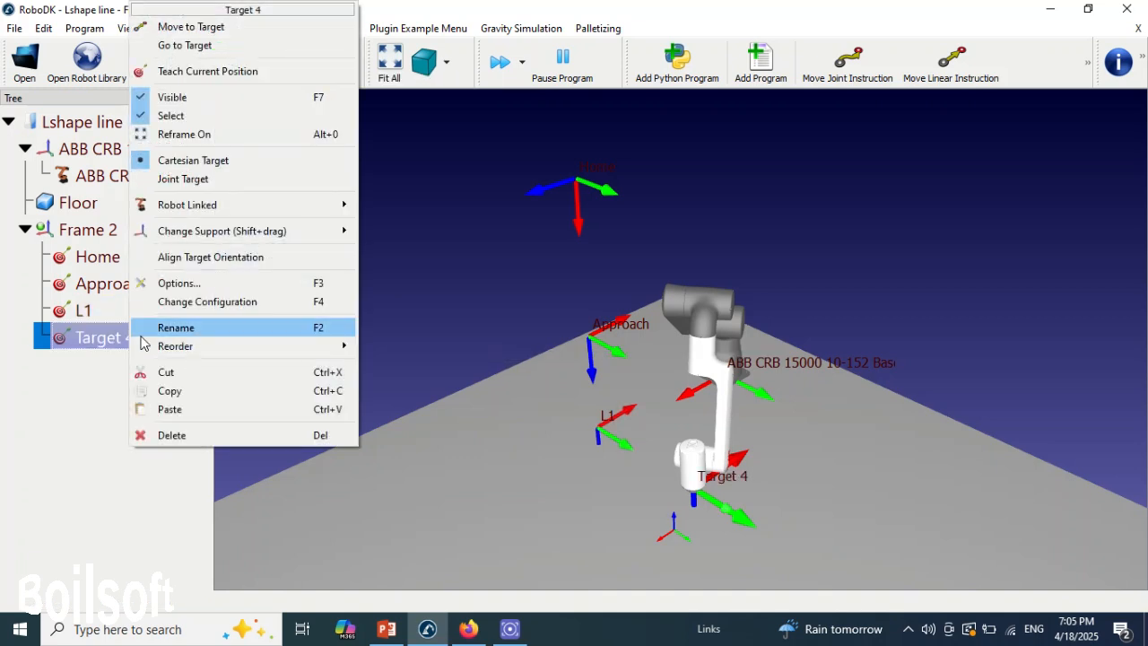
click(180, 327)
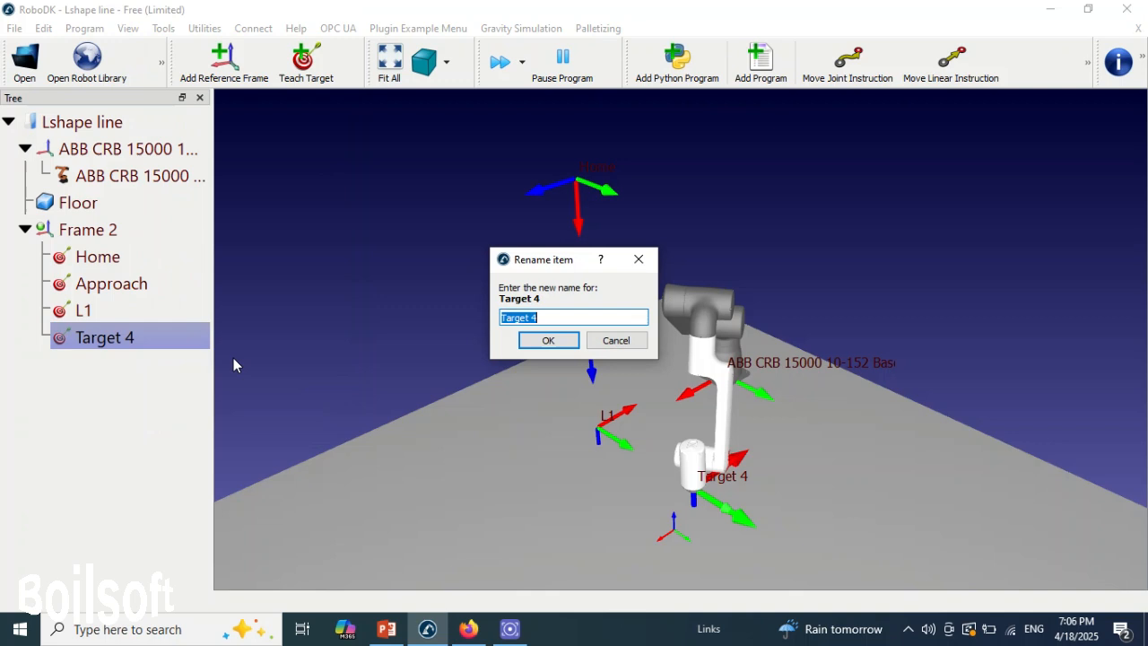
text(L2)
click(545, 339)
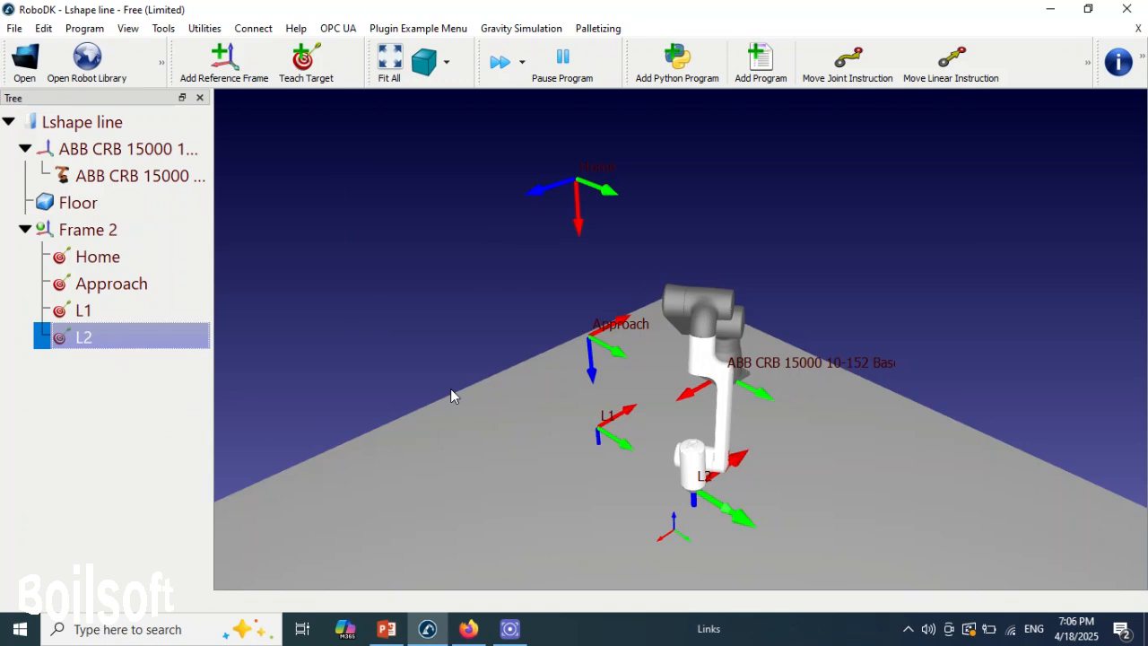
- Teach a target named L3 with the robot's tool shifted from L2 along the tool's red X axis
key(alt)
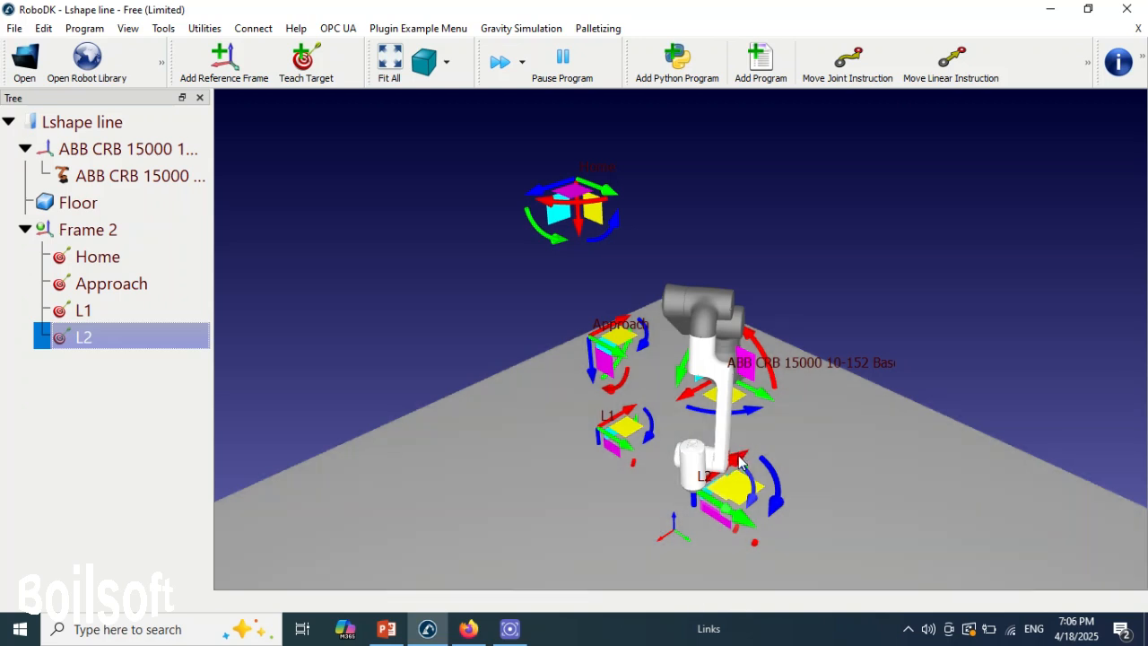
alt+drag(737, 463, 797, 422)
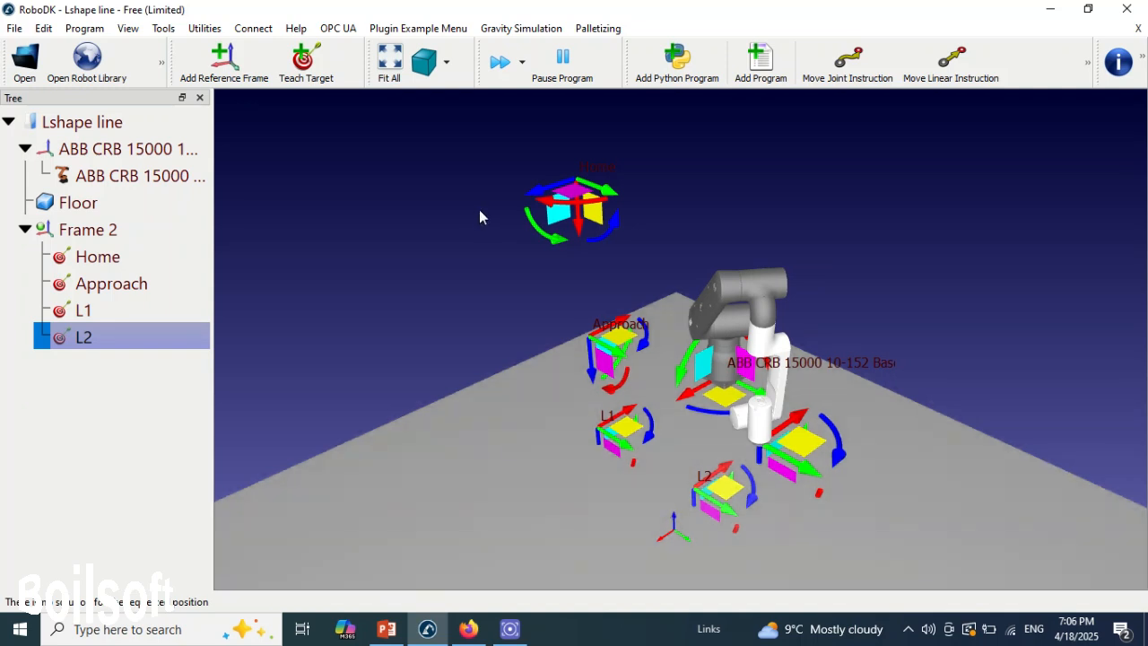
click(306, 62)
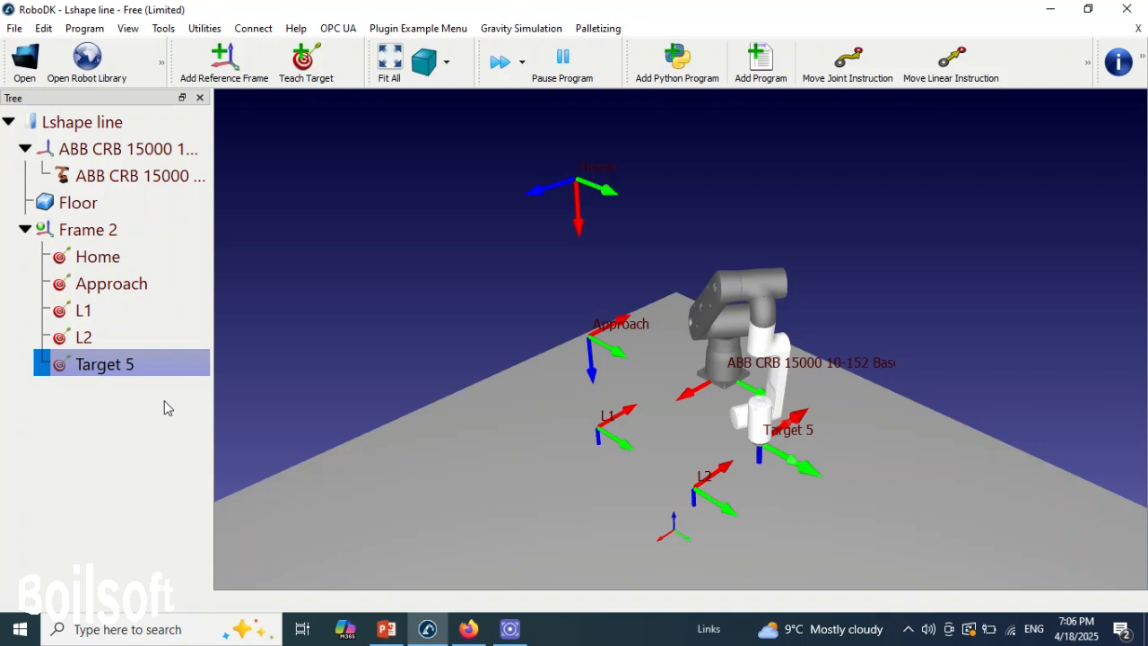
right_click(156, 368)
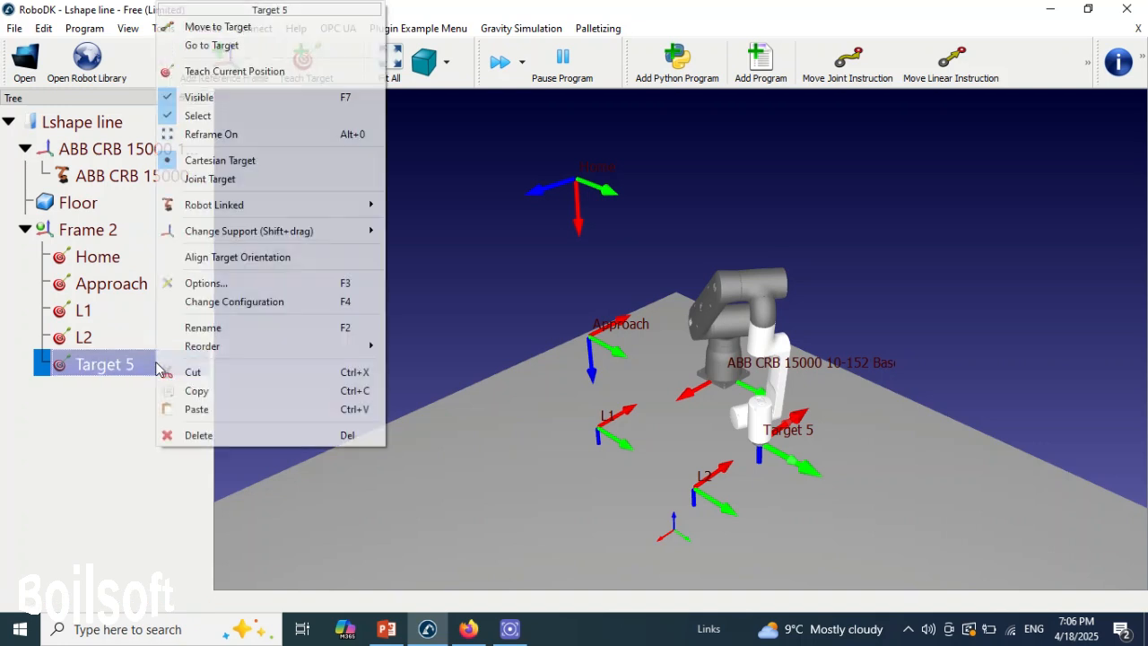
click(235, 327)
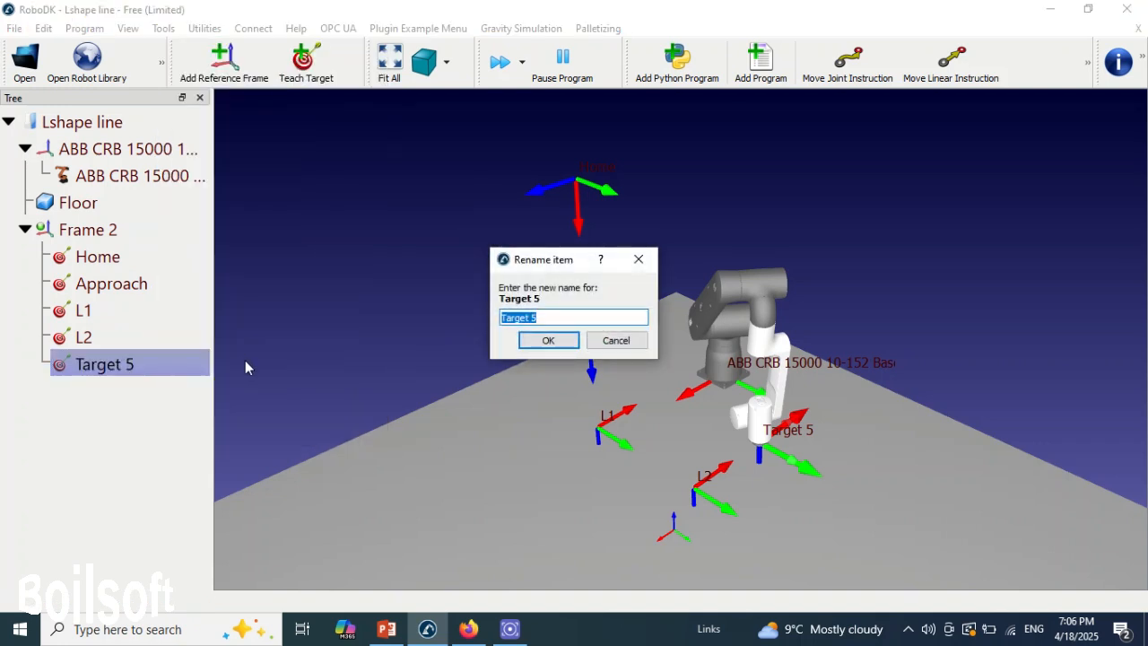
text(L3)
click(554, 348)
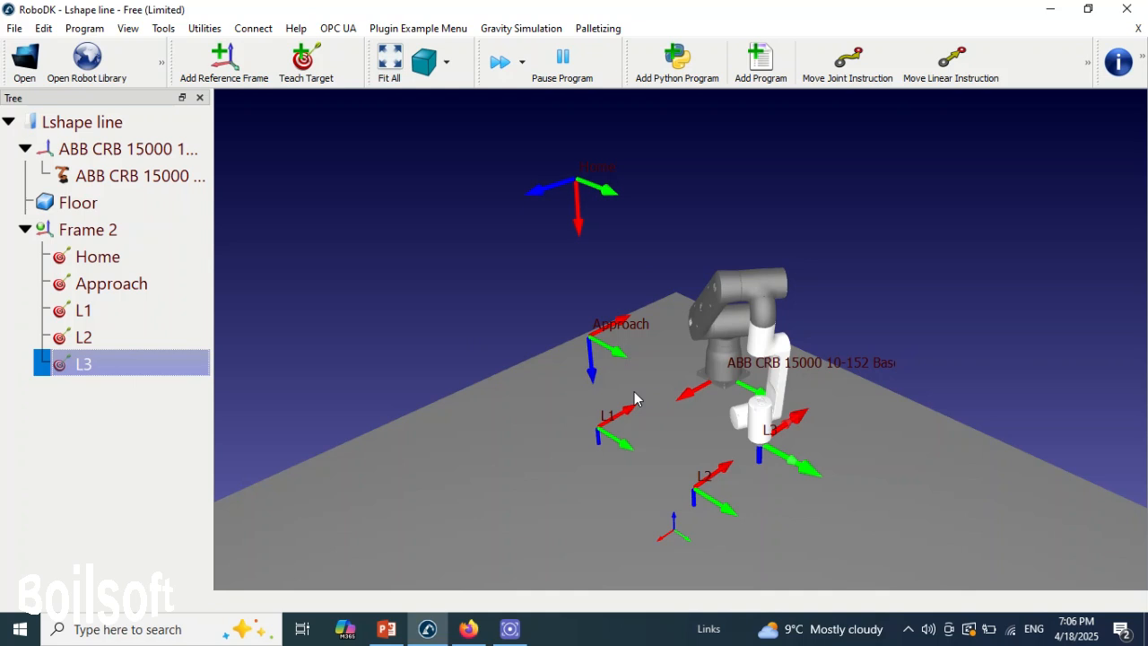
- Run the robot through Home, Approach, L1, L2 and L3 in order to check the taught path
double_click(101, 257)
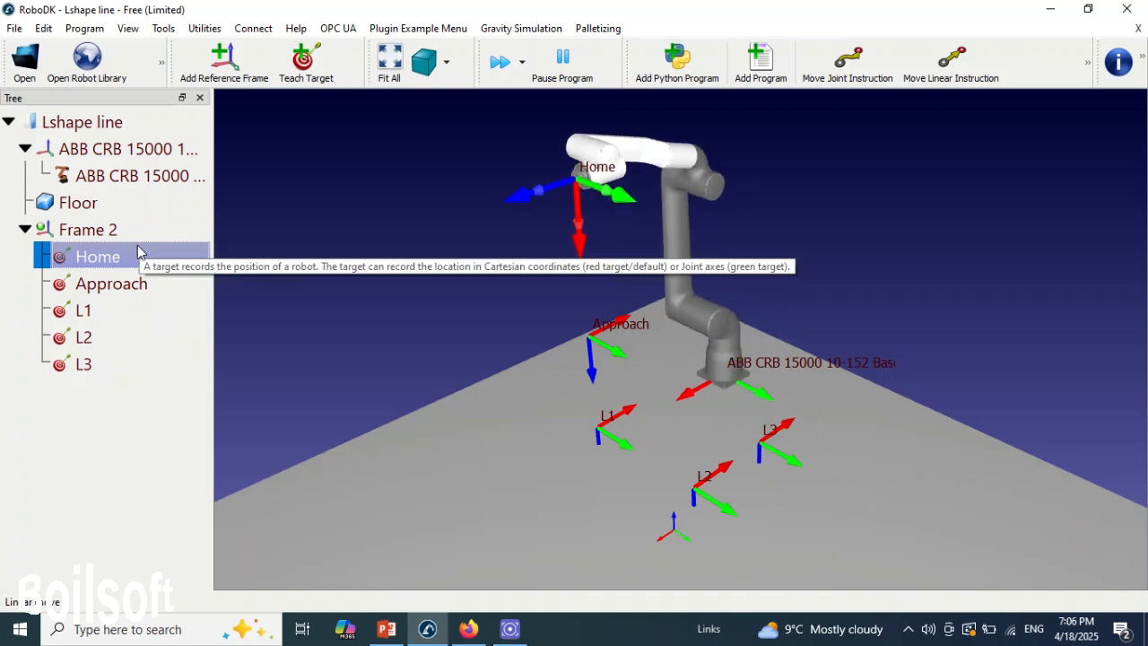
double_click(137, 285)
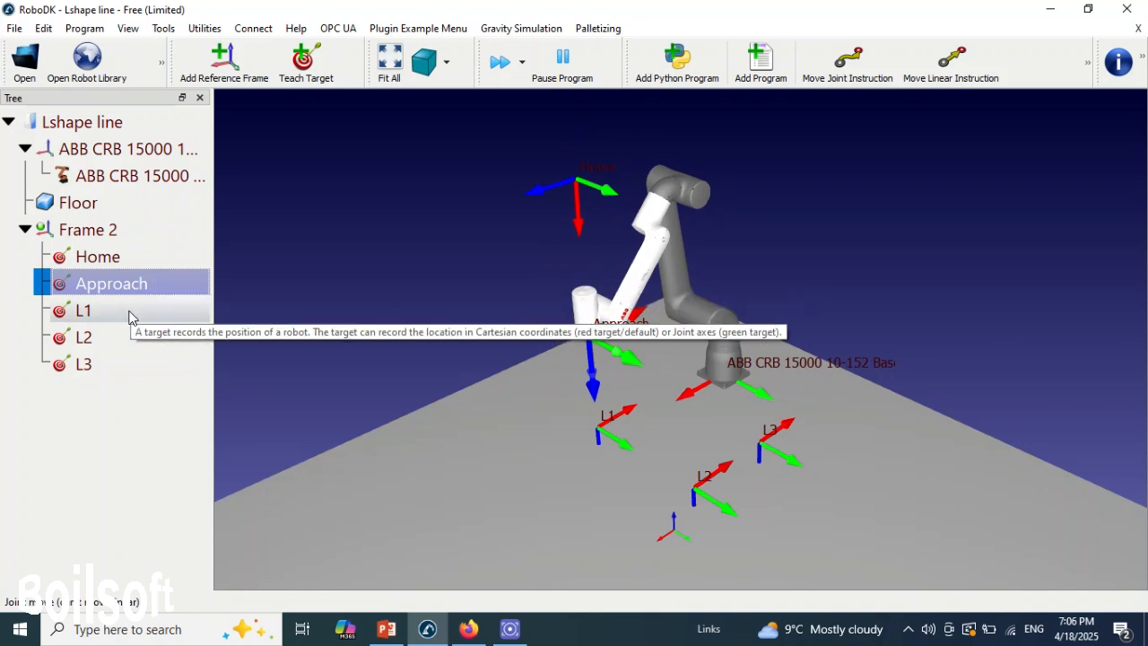
double_click(129, 314)
double_click(135, 339)
double_click(134, 371)
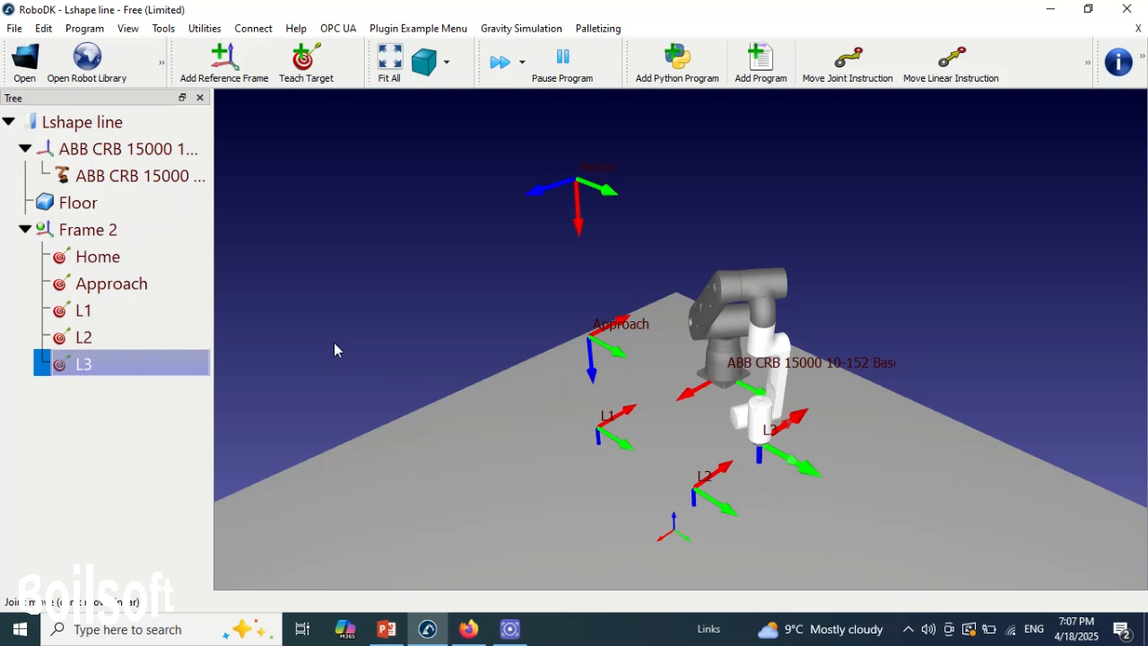
- Add a new robot program, return the robot to Home and delete the program's automatically inserted joint move to L3
click(758, 63)
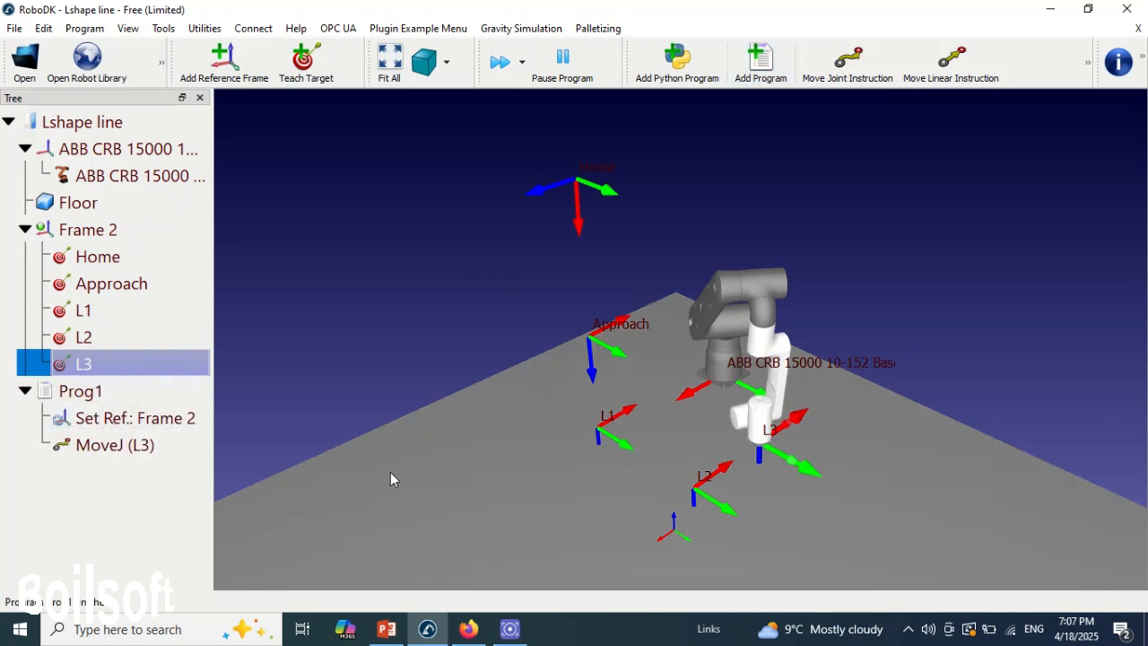
click(128, 258)
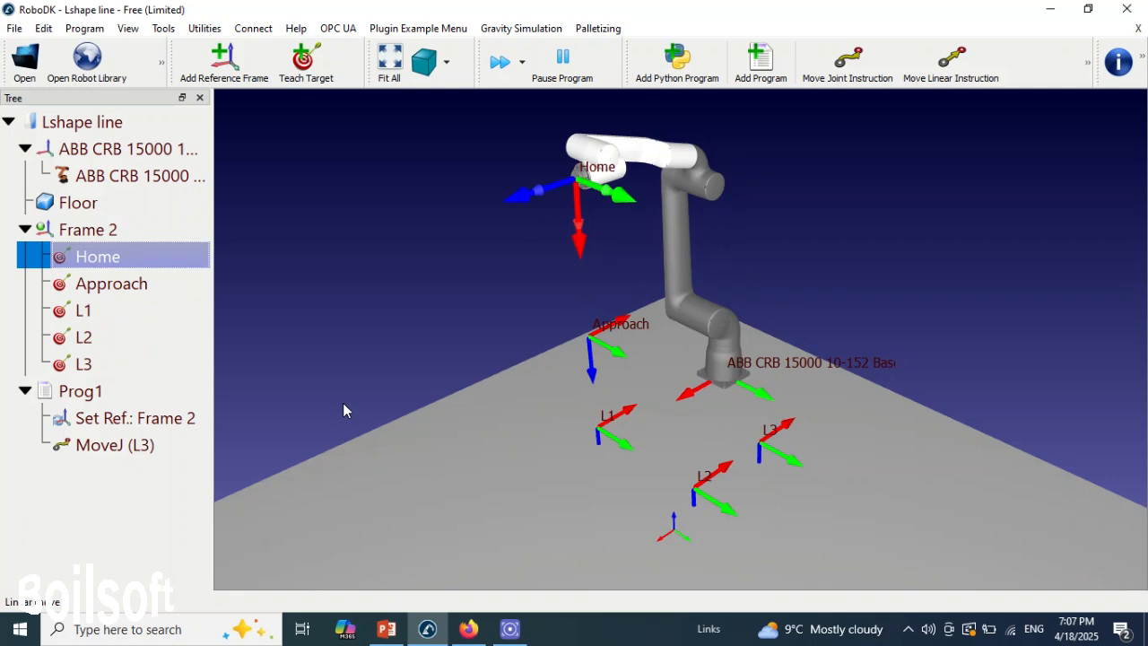
click(96, 396)
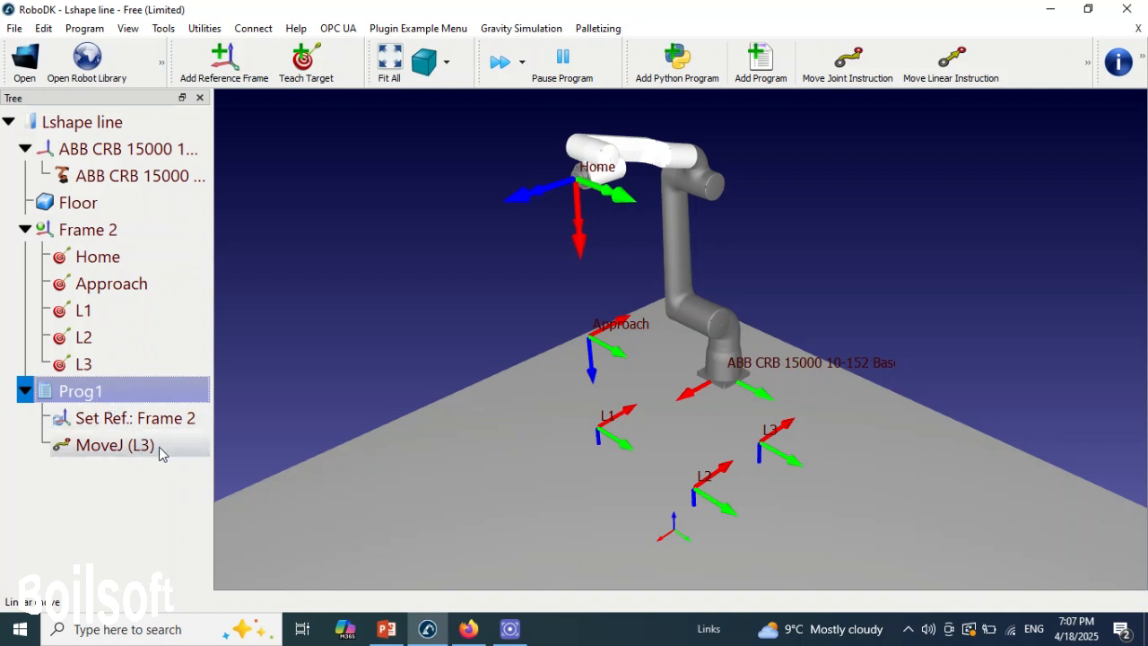
click(116, 444)
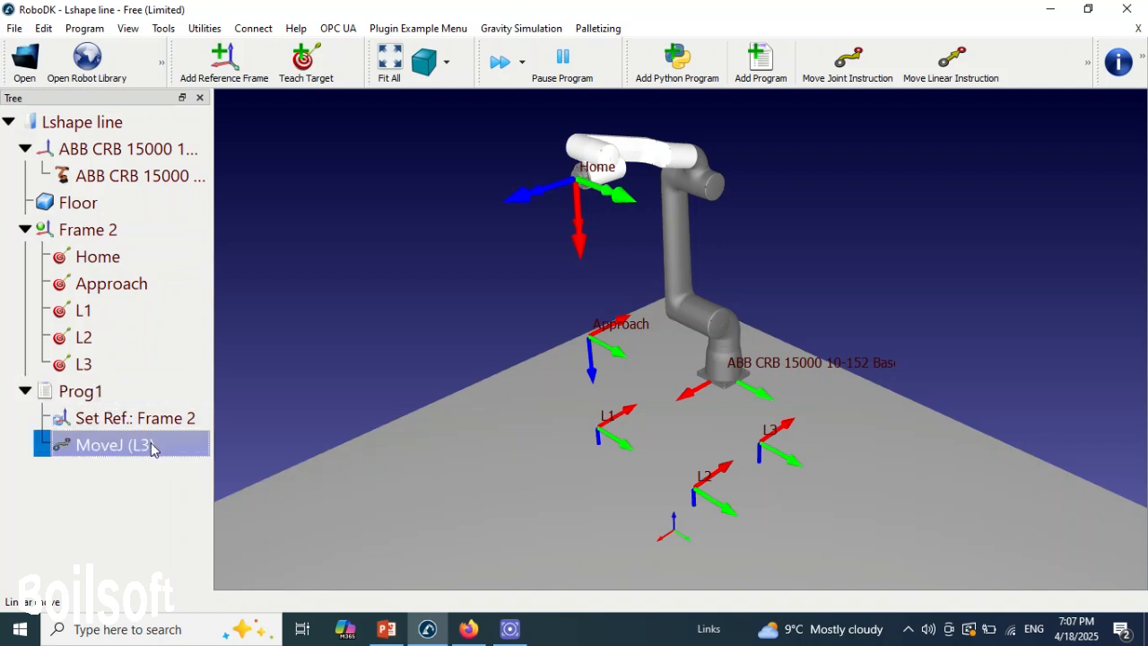
right_click(152, 448)
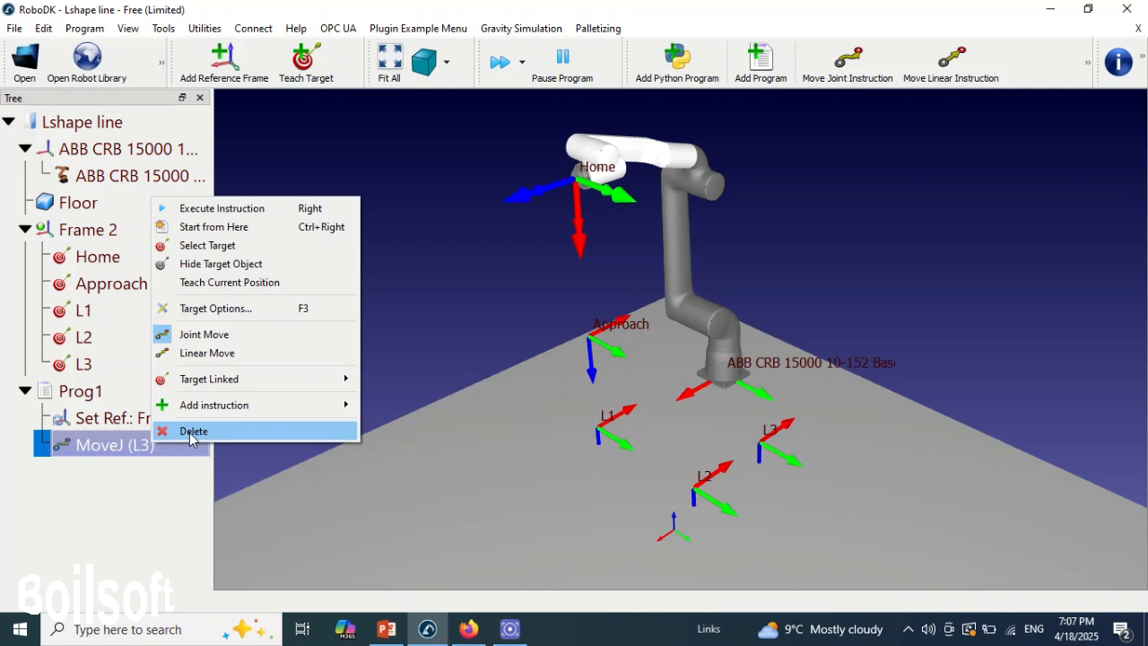
click(190, 432)
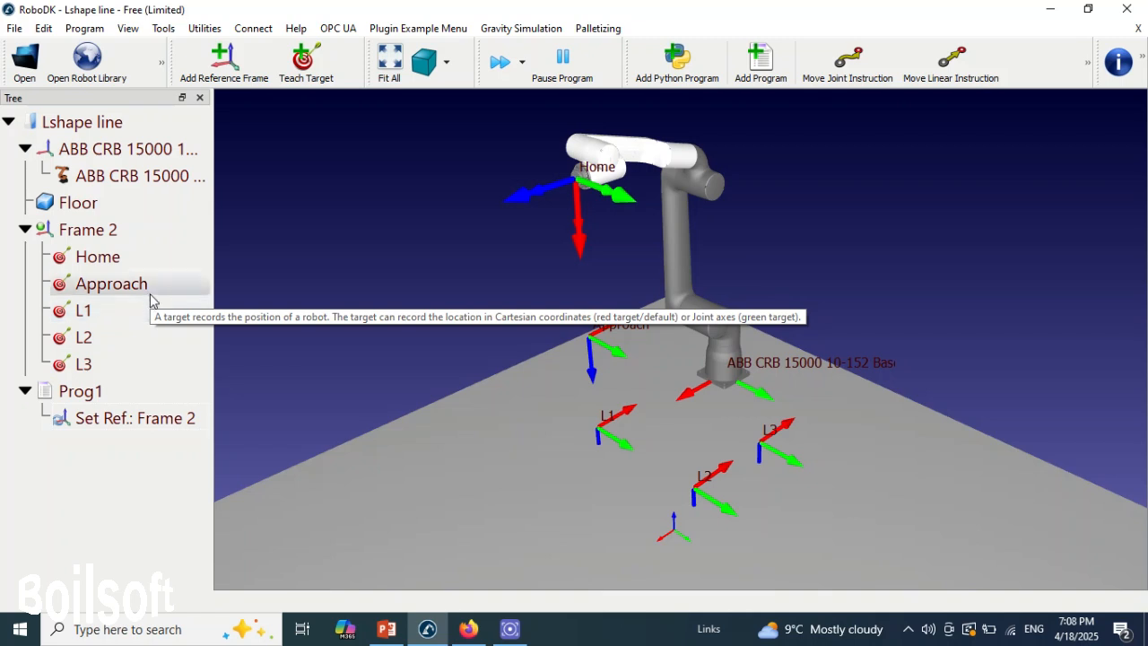
- Add joint move instructions to Prog1 for the Home, Approach and L1 targets, in that order
click(117, 265)
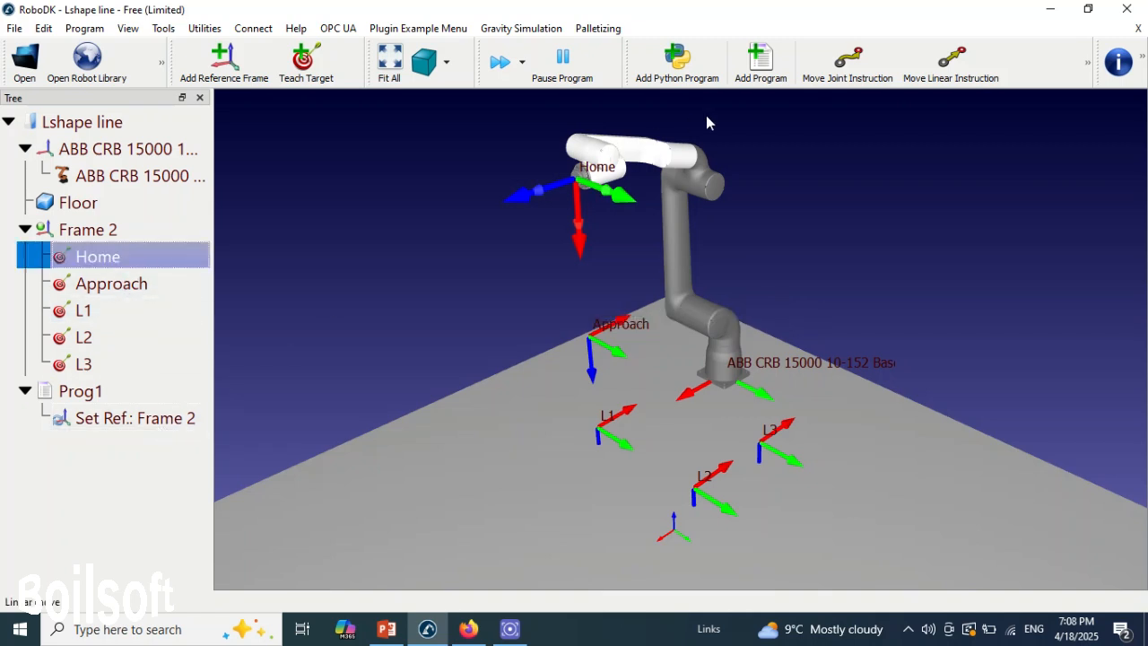
click(832, 84)
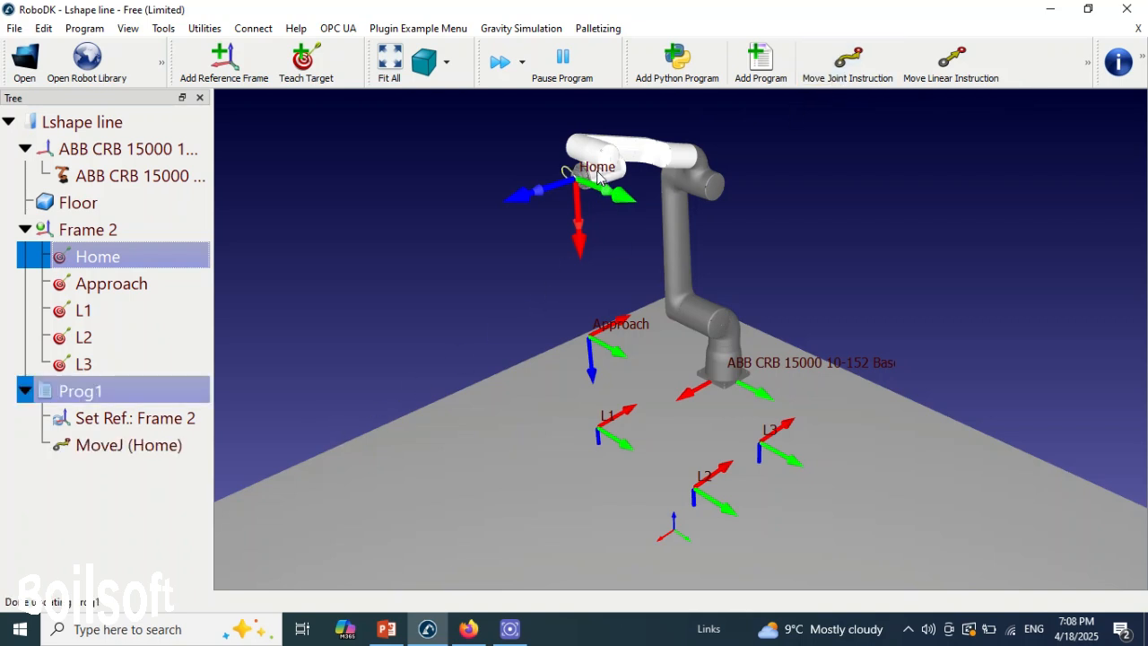
double_click(132, 285)
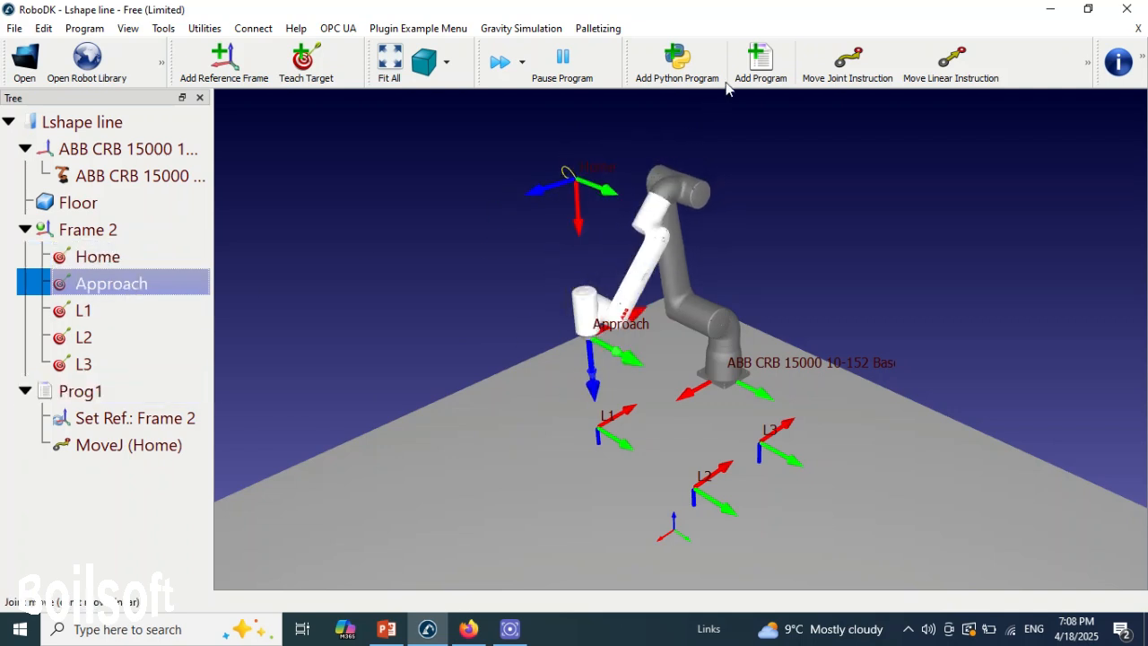
click(806, 85)
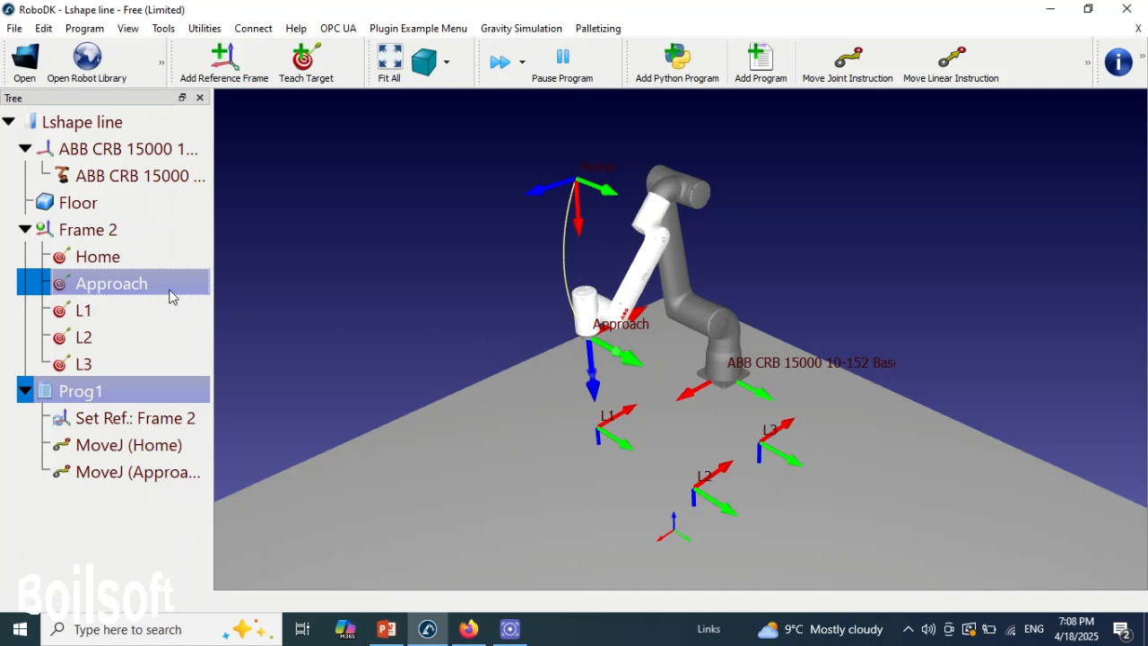
double_click(147, 310)
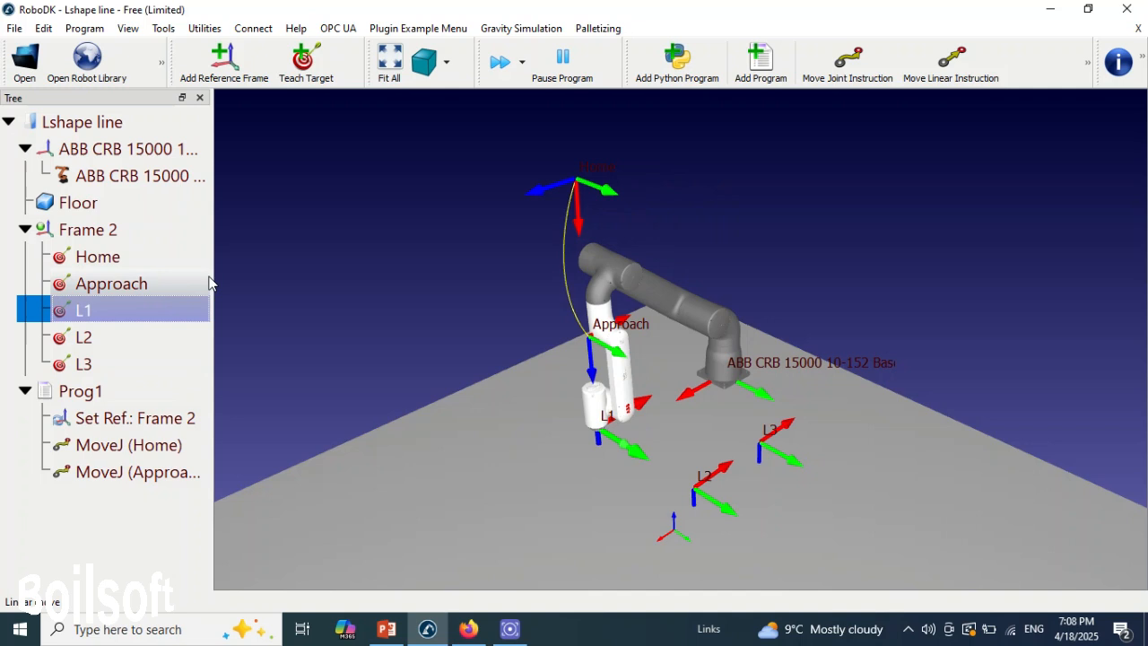
click(836, 79)
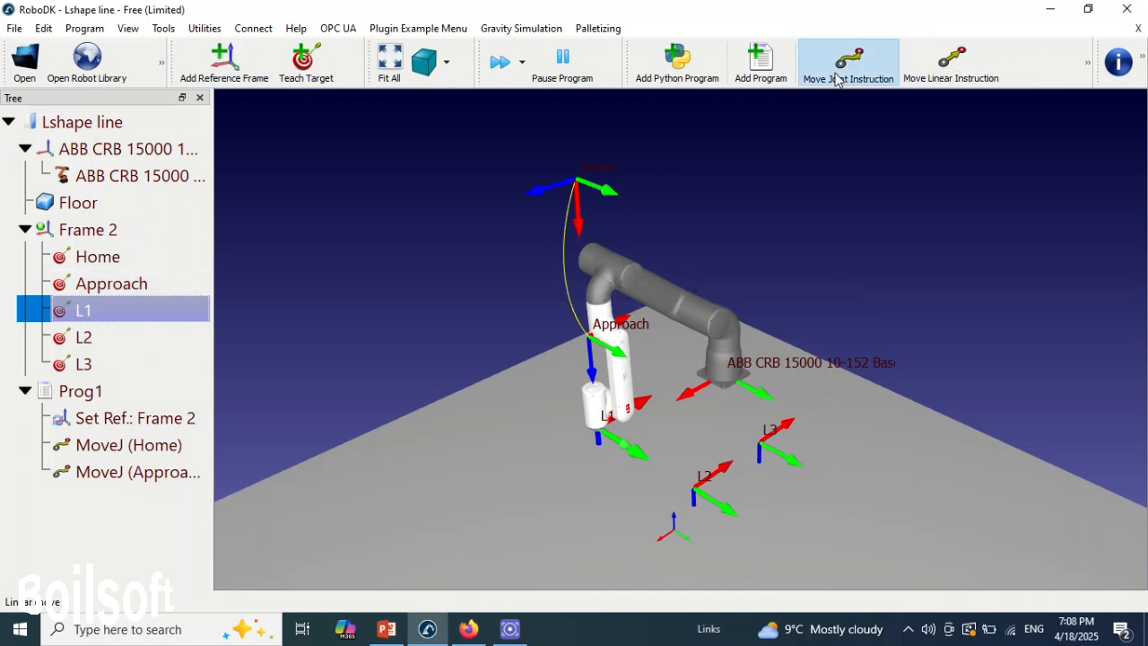
- Add linear move instructions to Prog1 for the L2 and L3 targets, following the joint move to L1
double_click(96, 348)
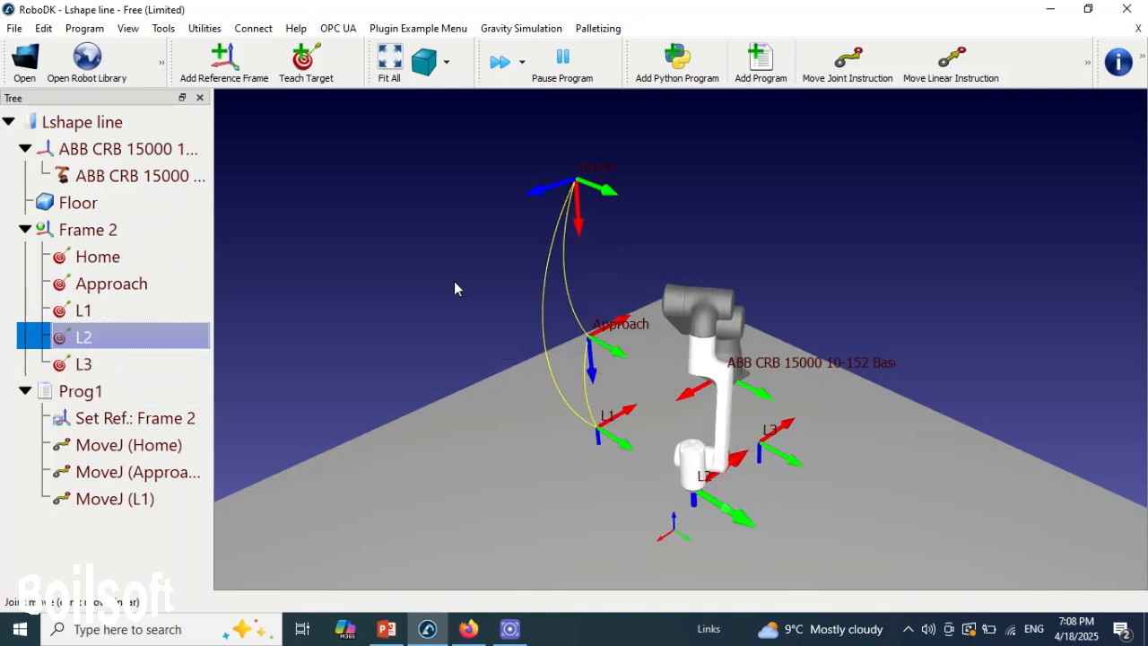
click(938, 77)
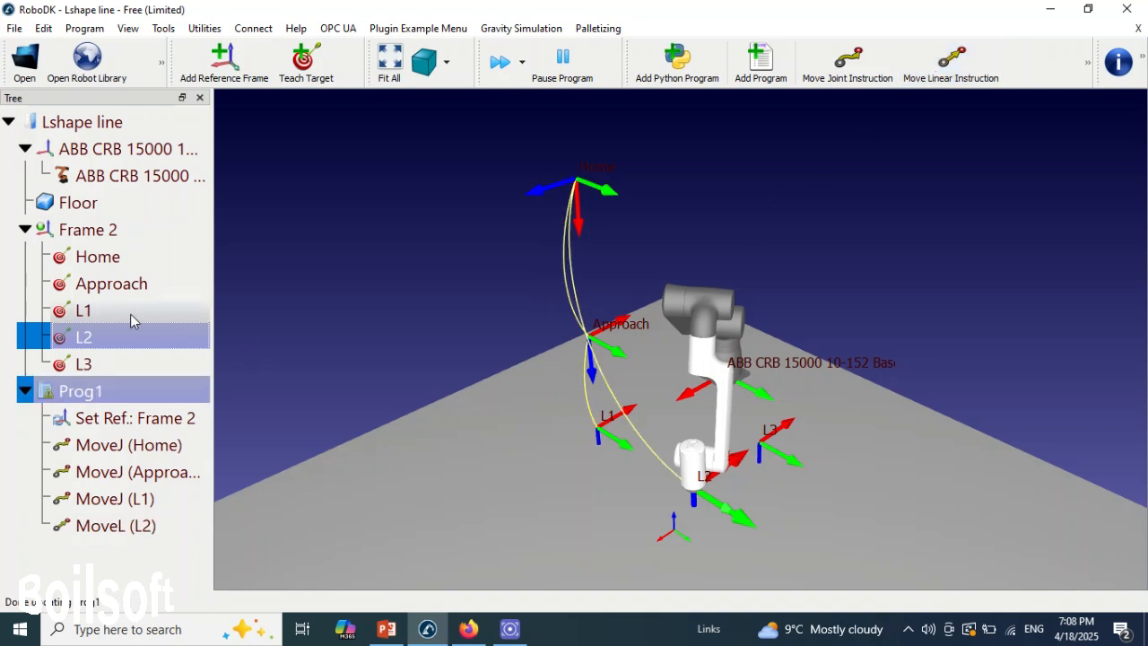
double_click(99, 364)
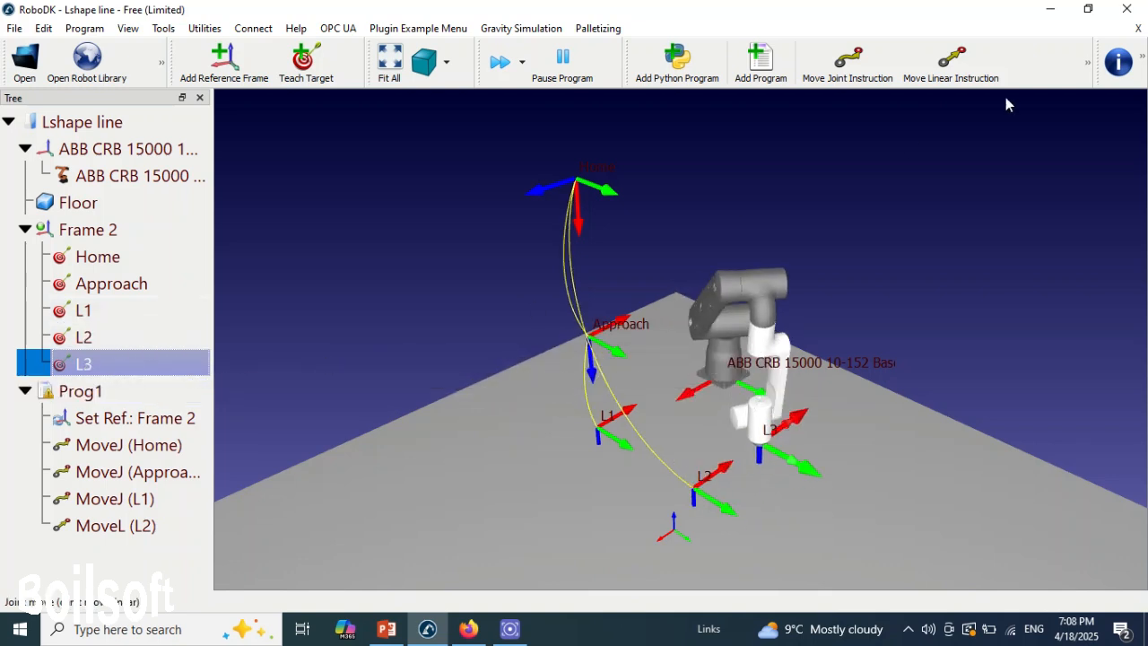
click(946, 65)
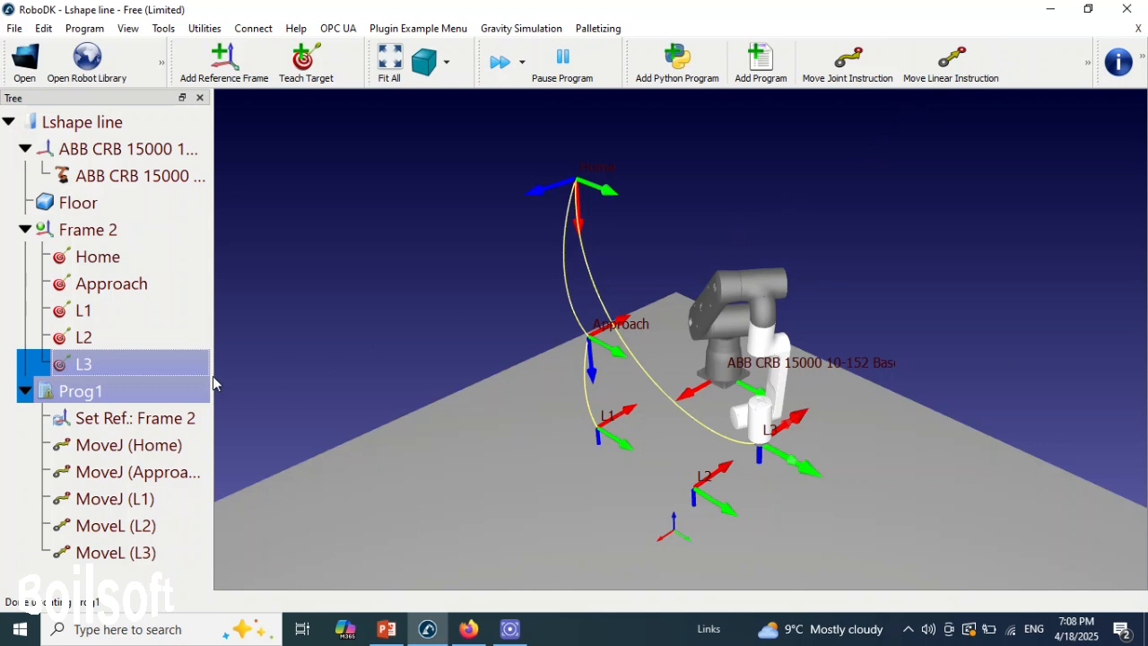